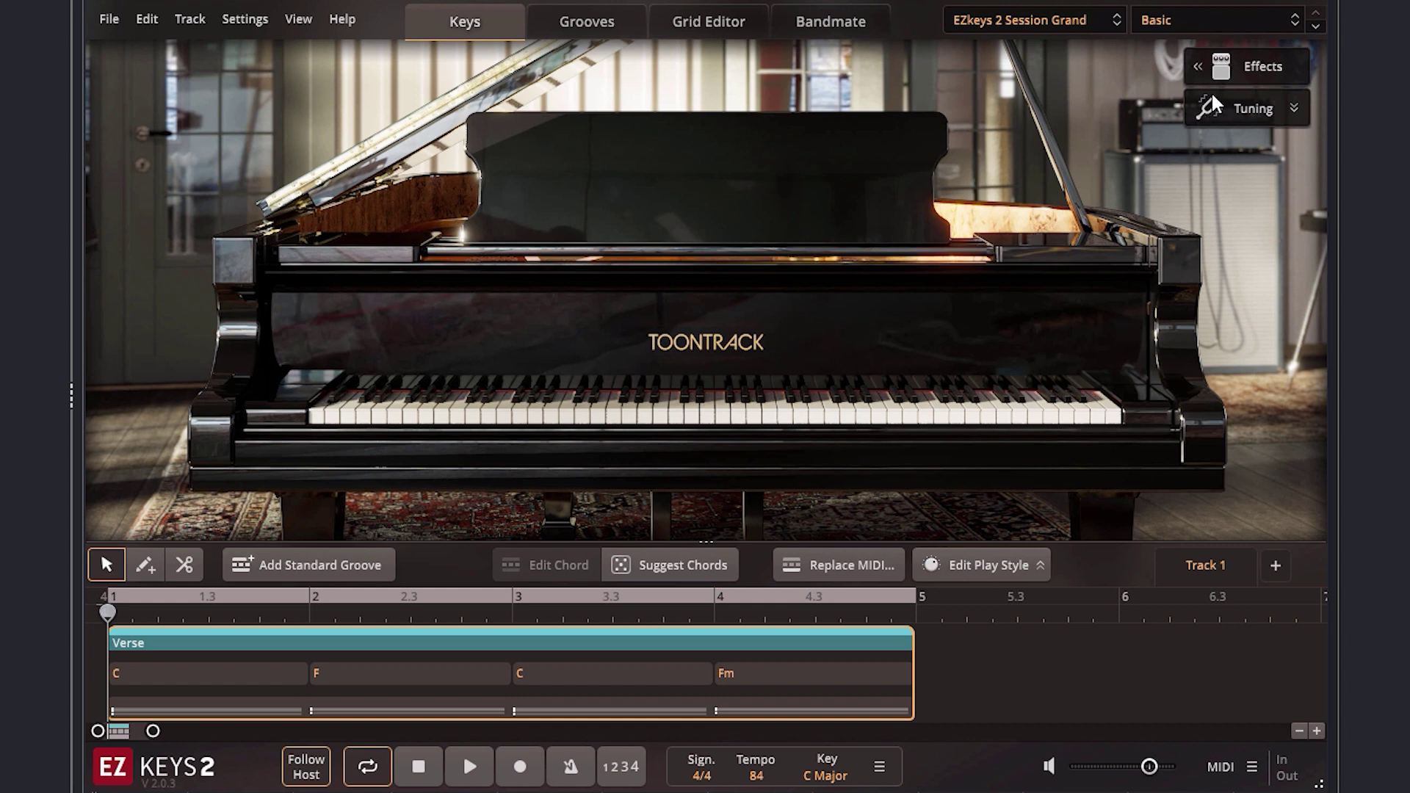
# - Show the piano's effect controls and load the Tremolo Ambience preset
pyautogui.click(1236, 61)
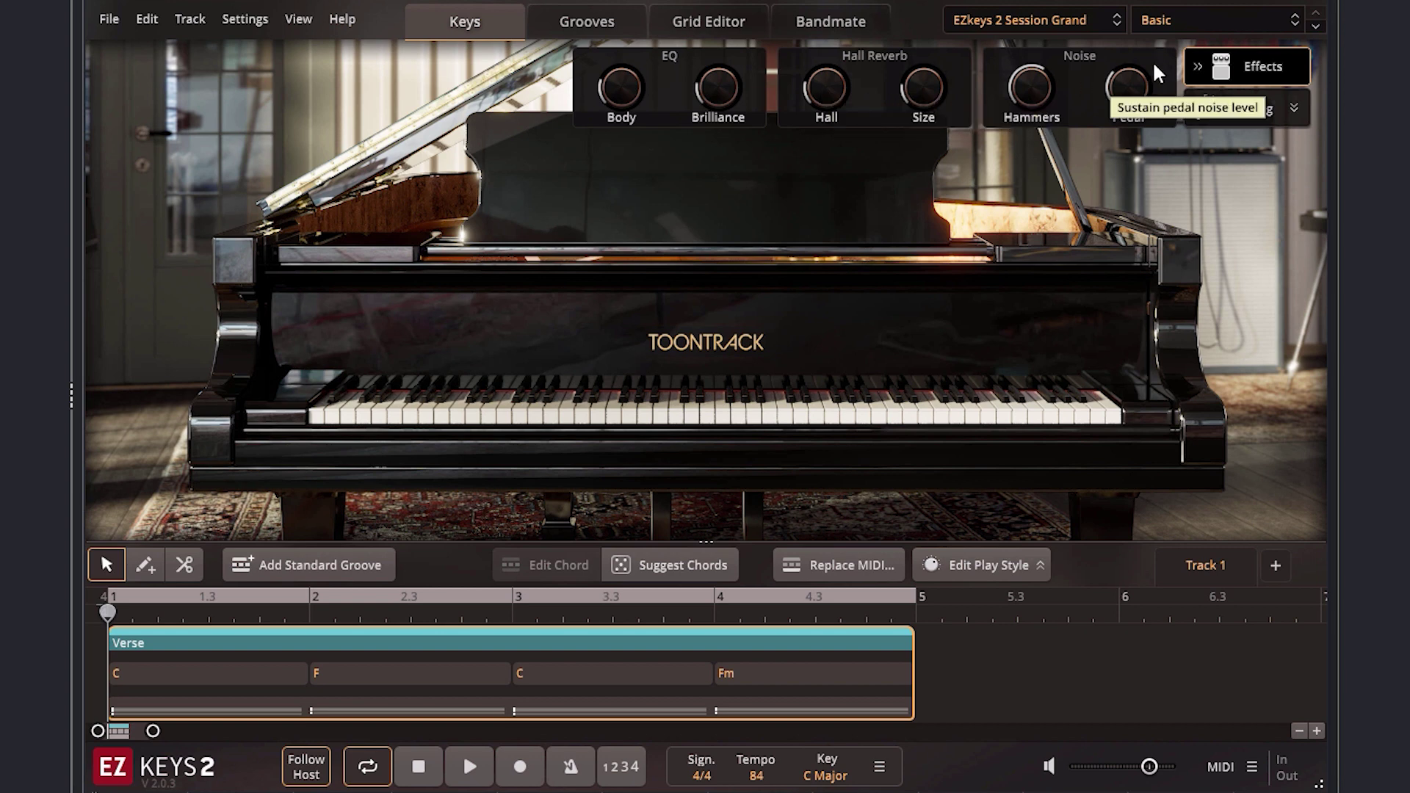
pyautogui.click(1196, 22)
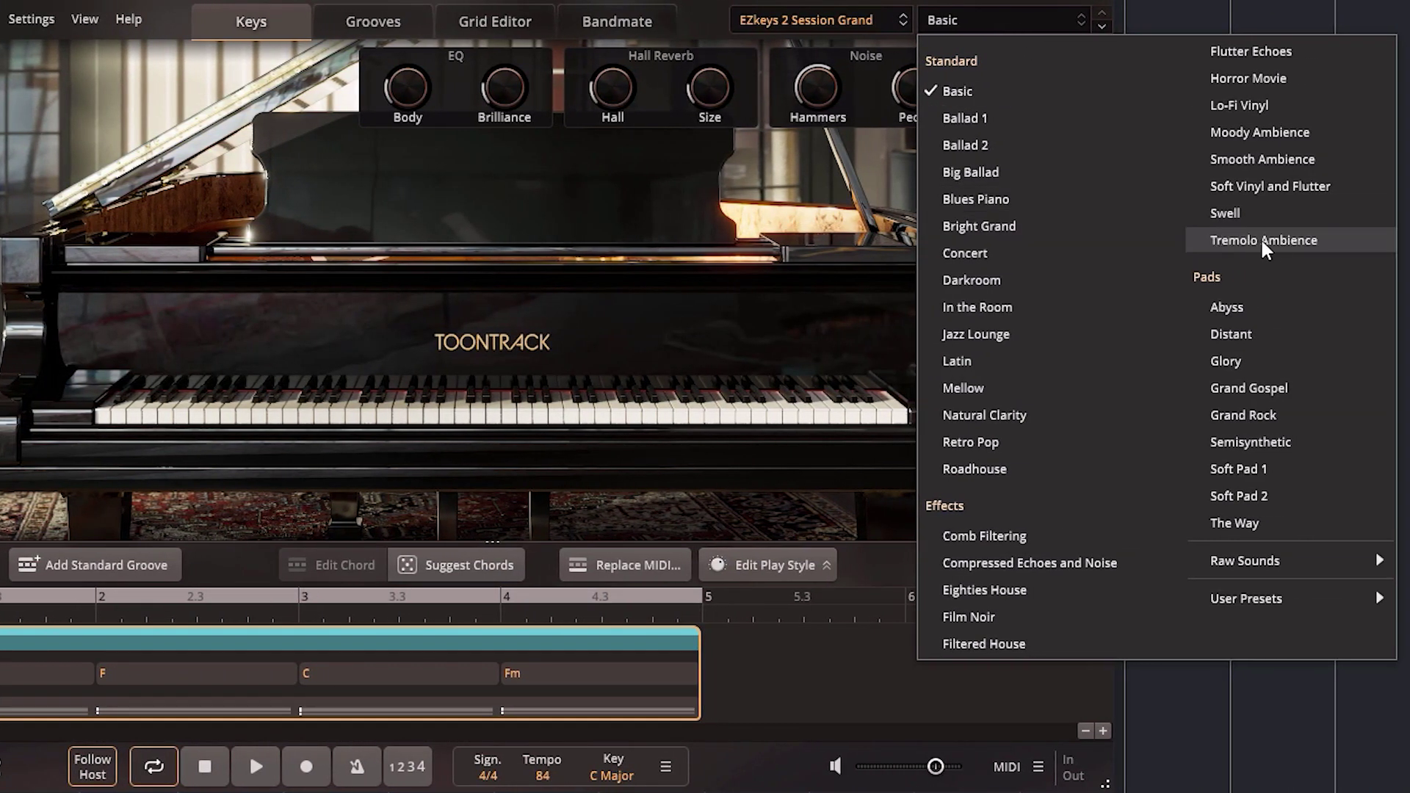
pyautogui.click(1277, 237)
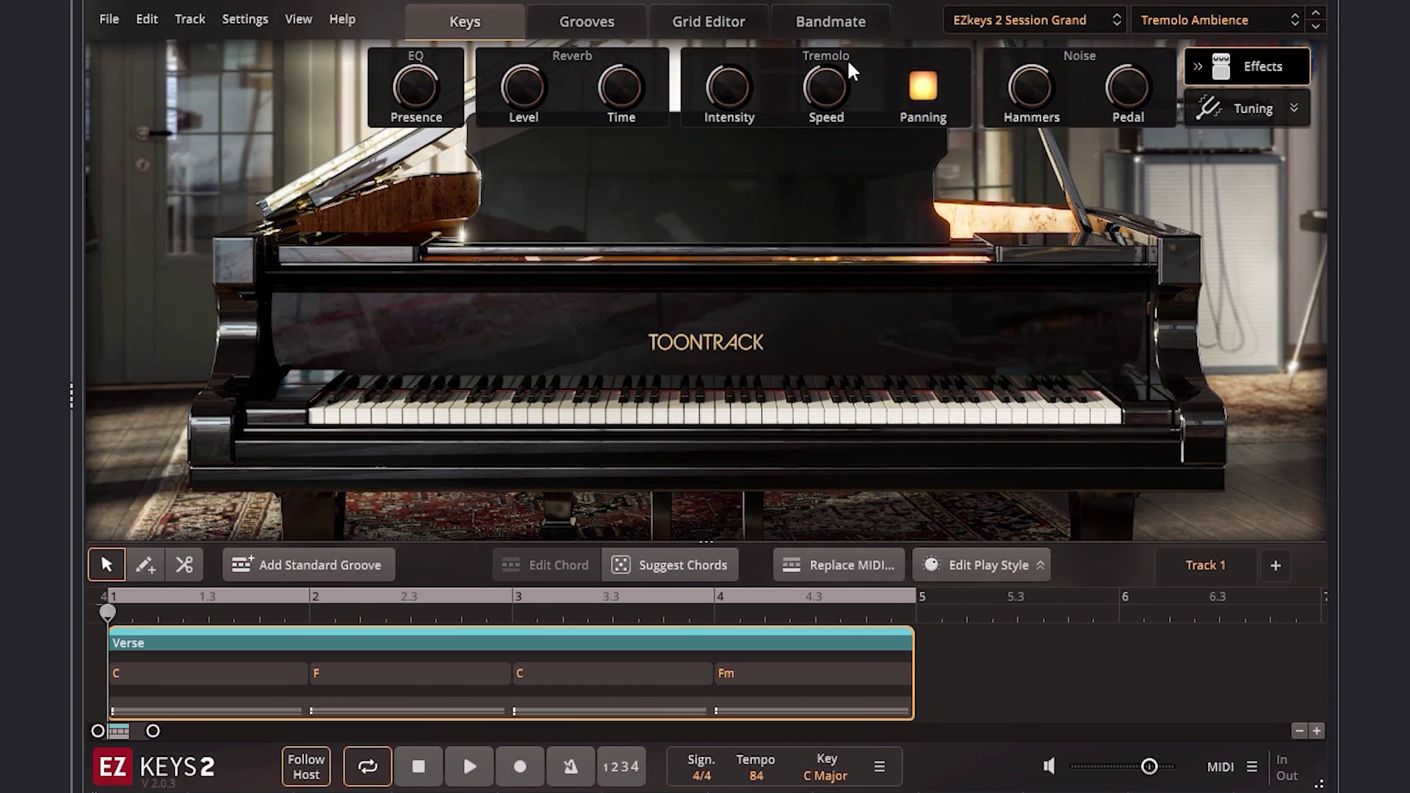
# - Adjust the Tremolo Intensity by hand and audition the Verse block after each adjustment
pyautogui.moveTo(730, 85)
pyautogui.mouseDown()
pyautogui.moveTo(734, 152)
pyautogui.moveTo(737, 87)
pyautogui.mouseUp()
pyautogui.click(468, 770)
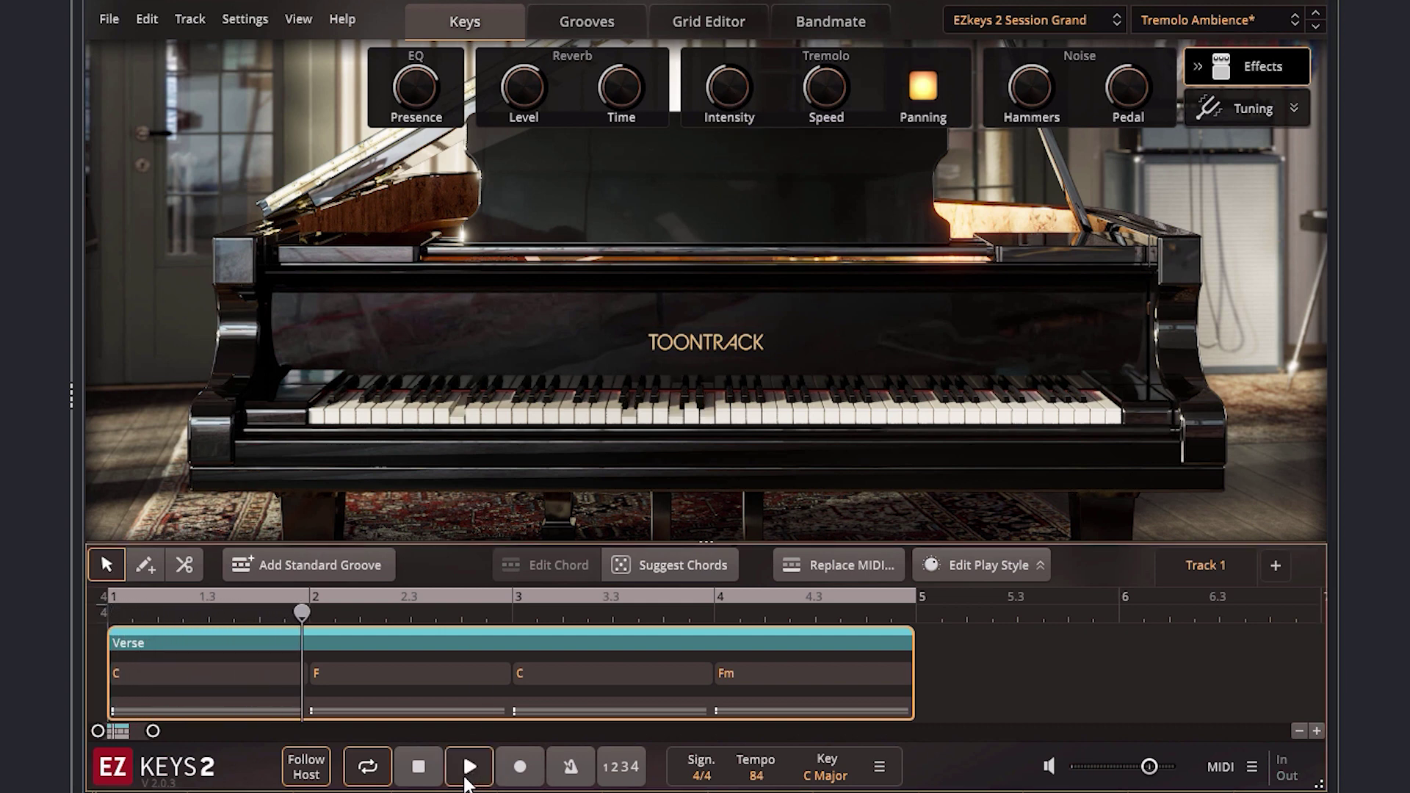
pyautogui.click(426, 778)
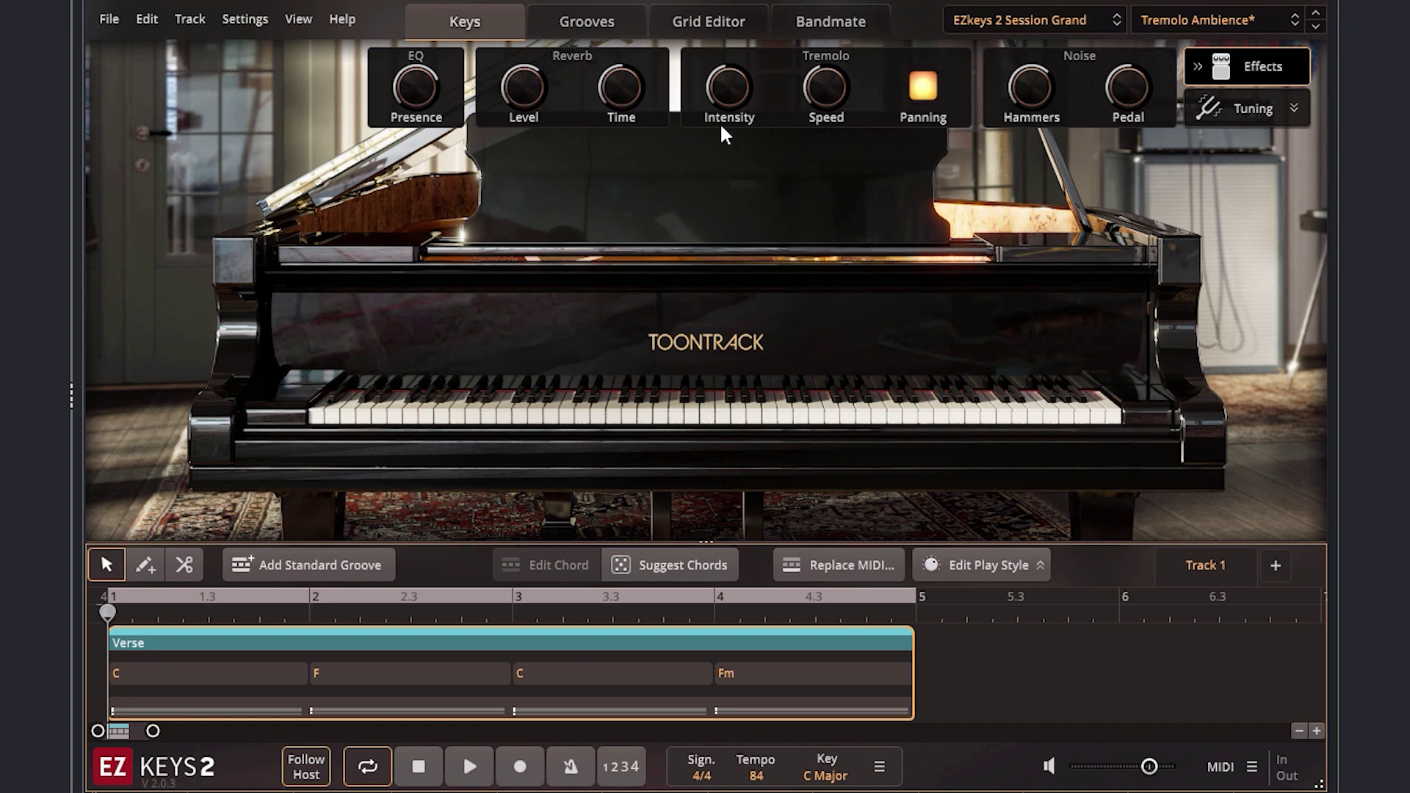
pyautogui.moveTo(723, 133); pyautogui.dragTo(721, 34)
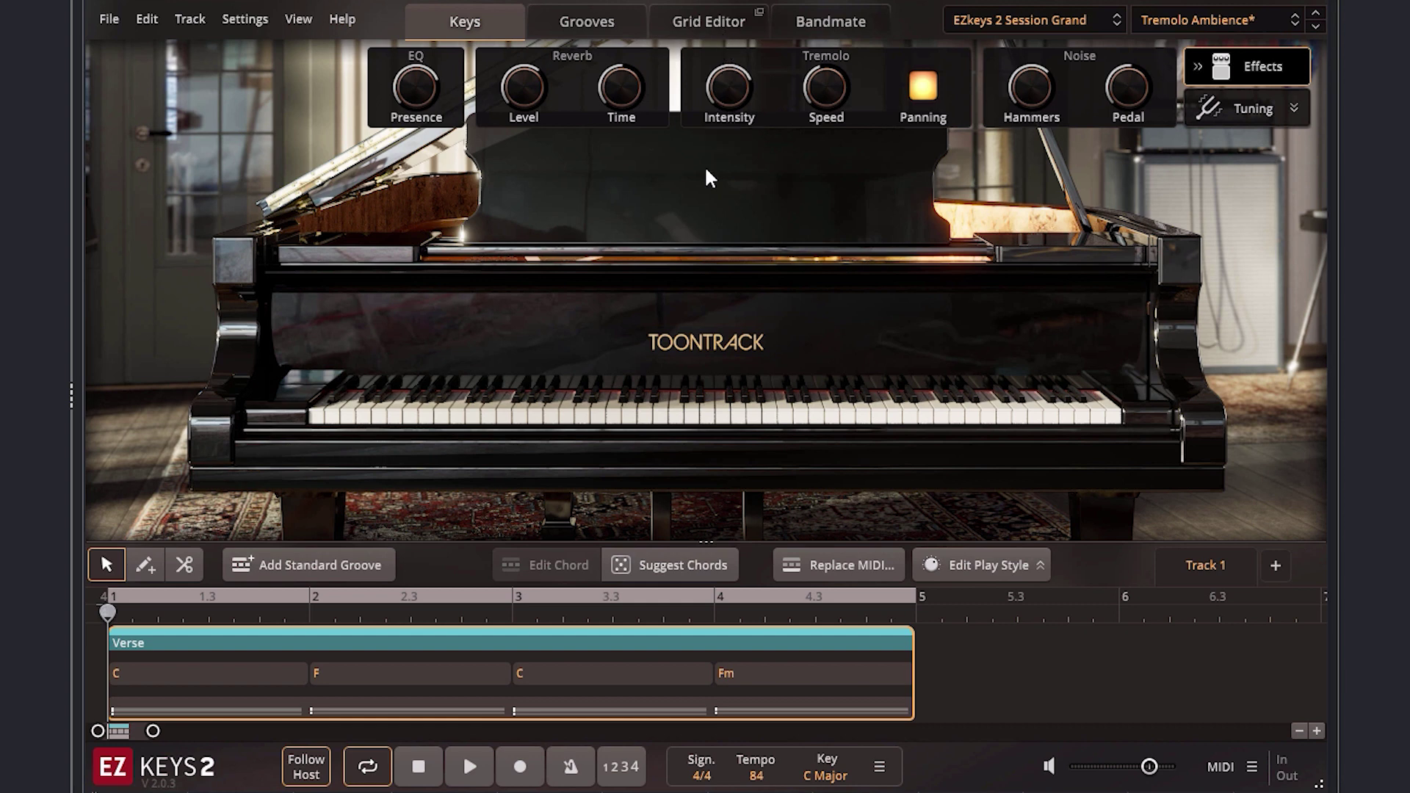
pyautogui.click(474, 768)
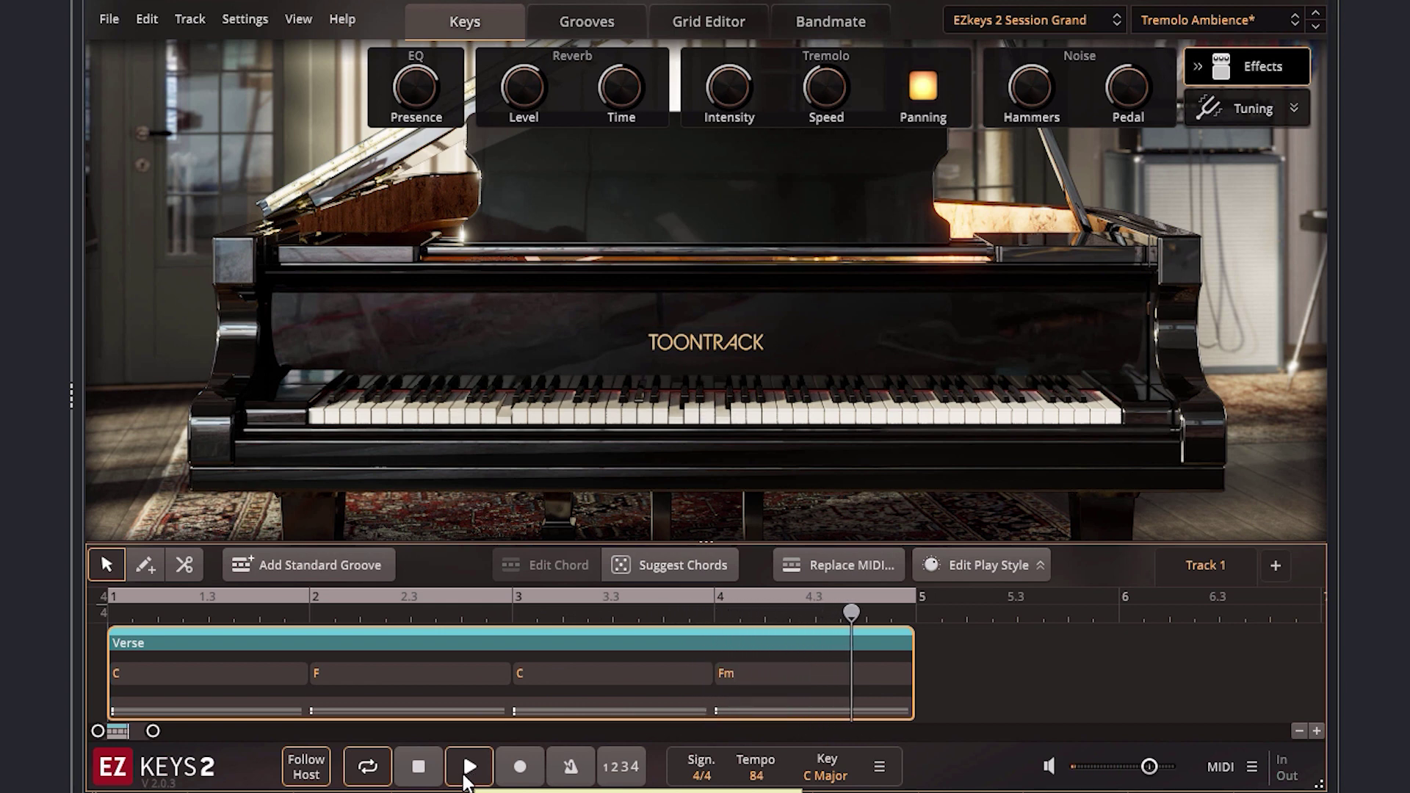
pyautogui.click(421, 771)
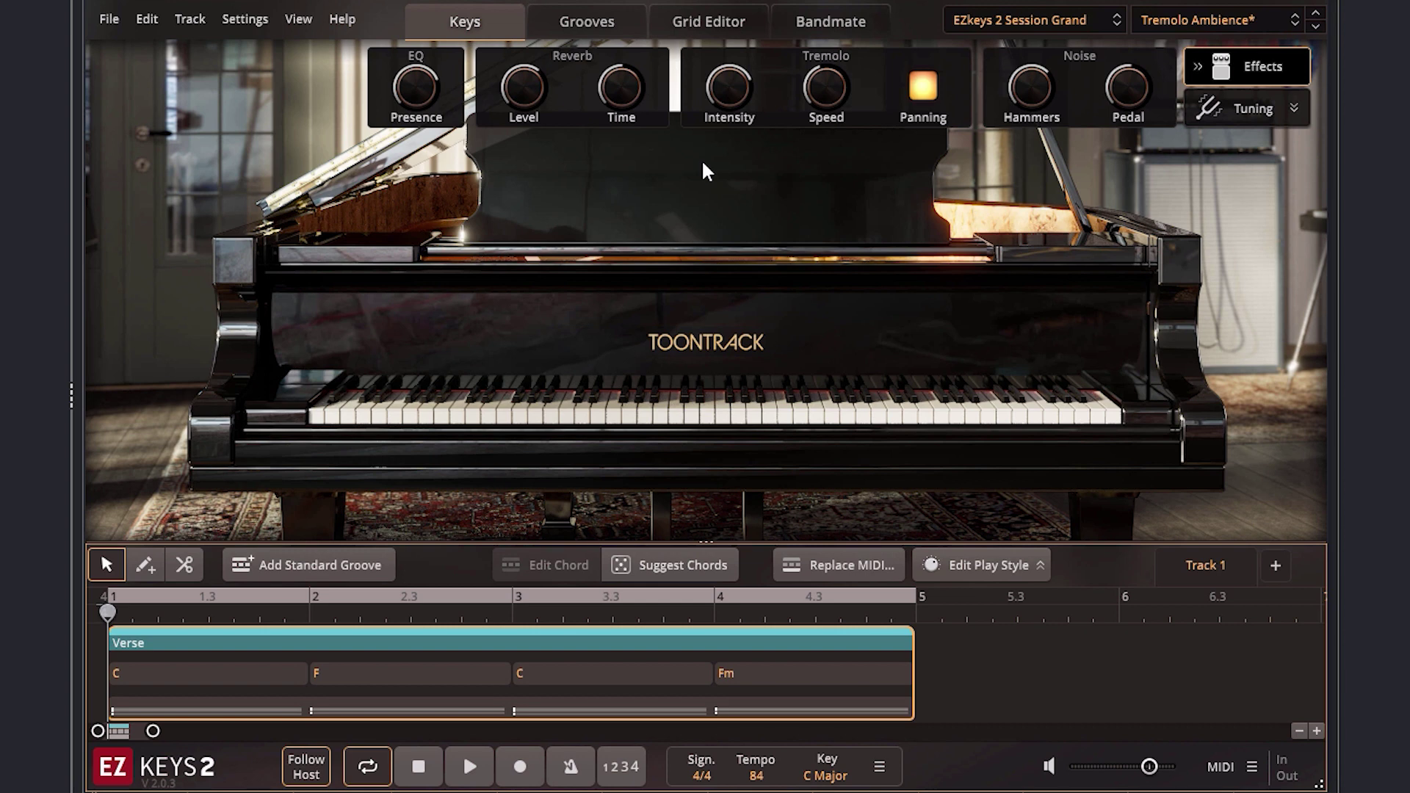
# - Bind the Tremolo Intensity control to MIDI controller CC2
pyautogui.rightClick(729, 96)
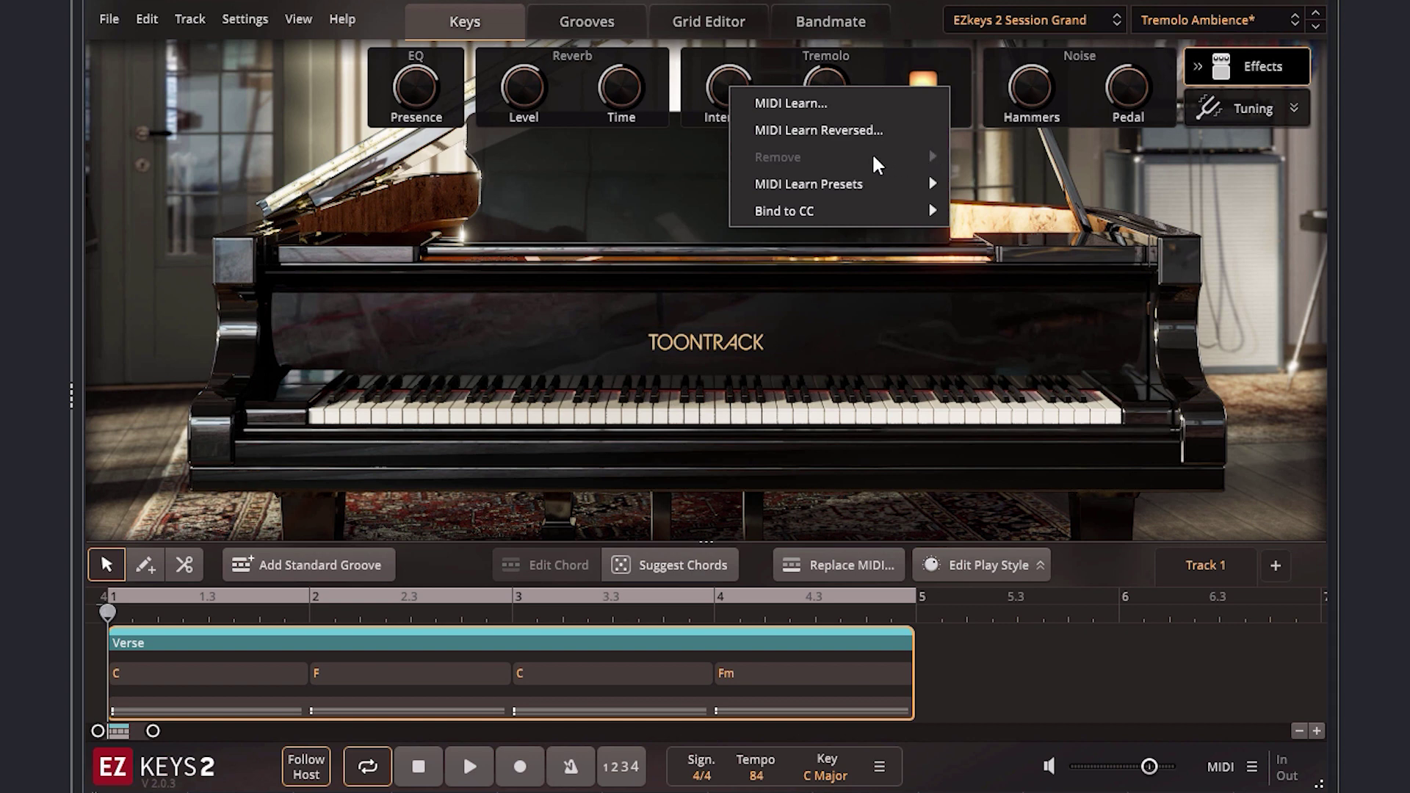
pyautogui.moveTo(786, 184)
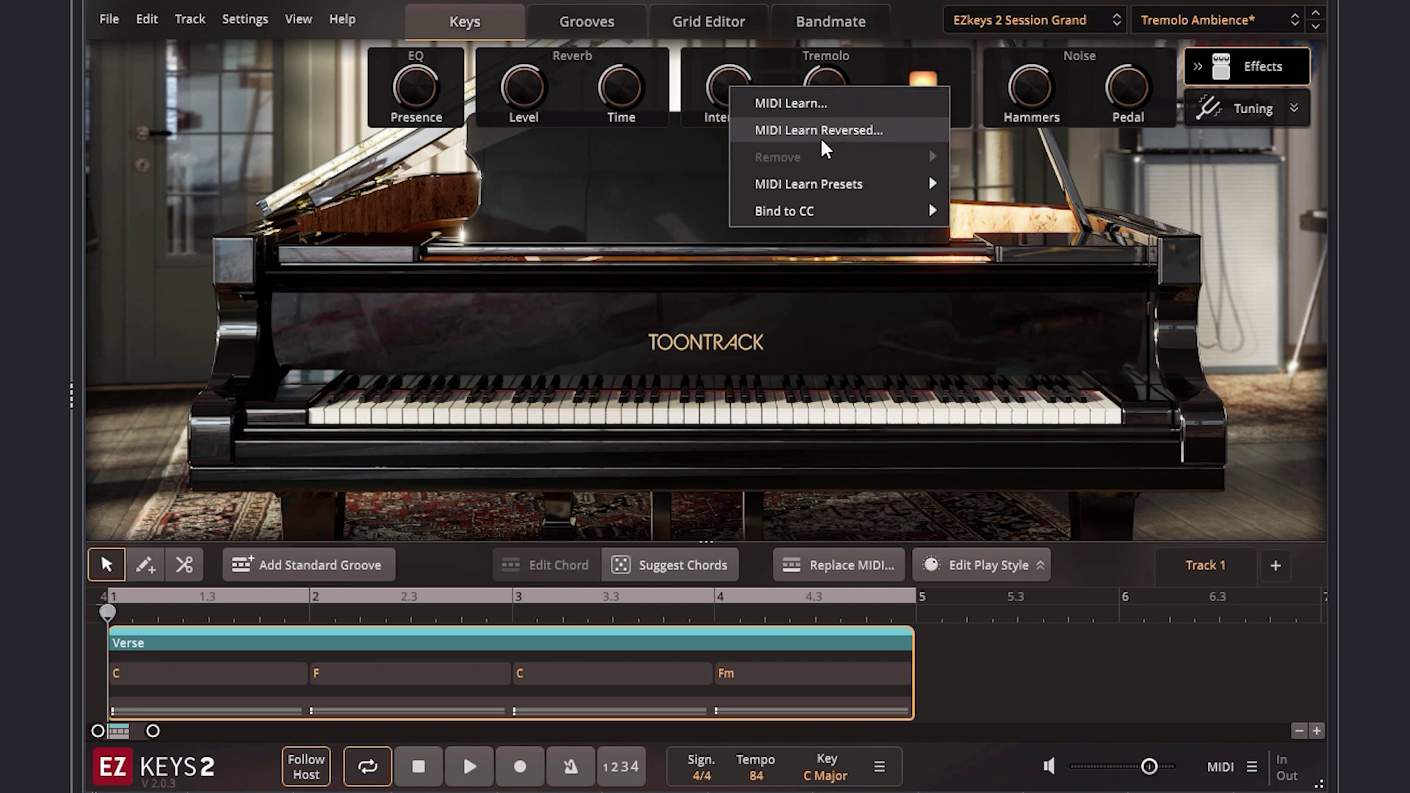
pyautogui.moveTo(812, 188)
pyautogui.moveTo(808, 214)
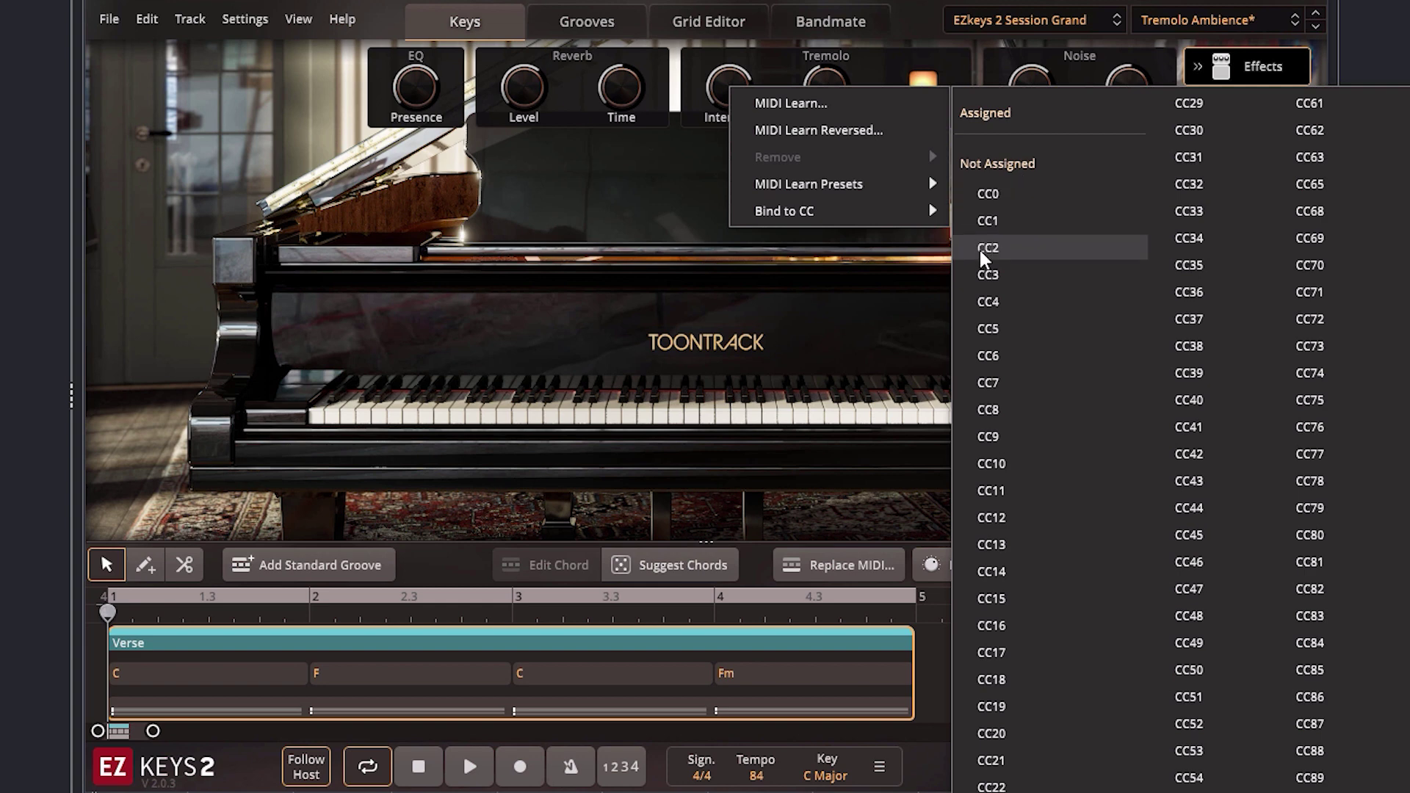
pyautogui.click(1000, 248)
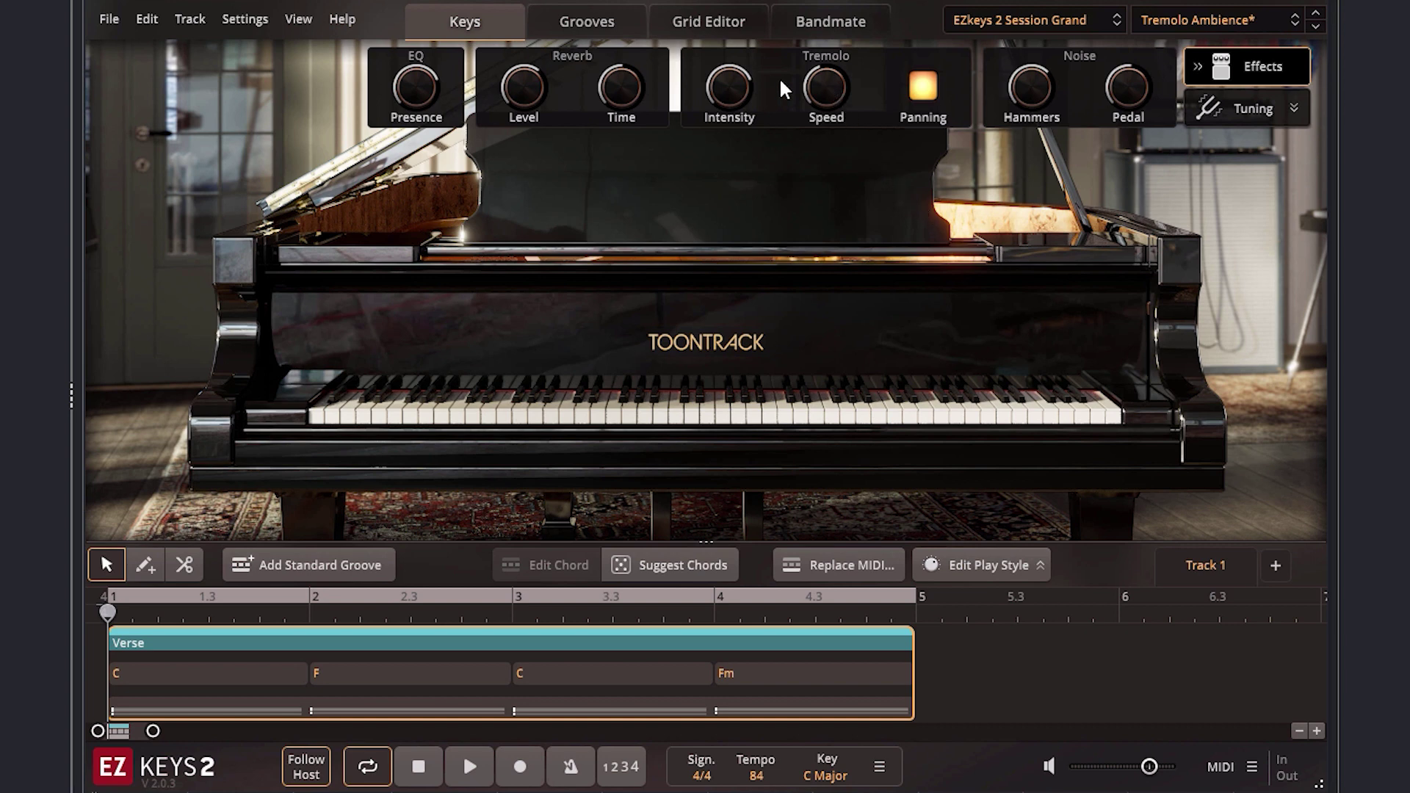
# - Check the MIDI assignment options of the Tremolo Intensity control, including the option to remove the binding
pyautogui.rightClick(715, 92)
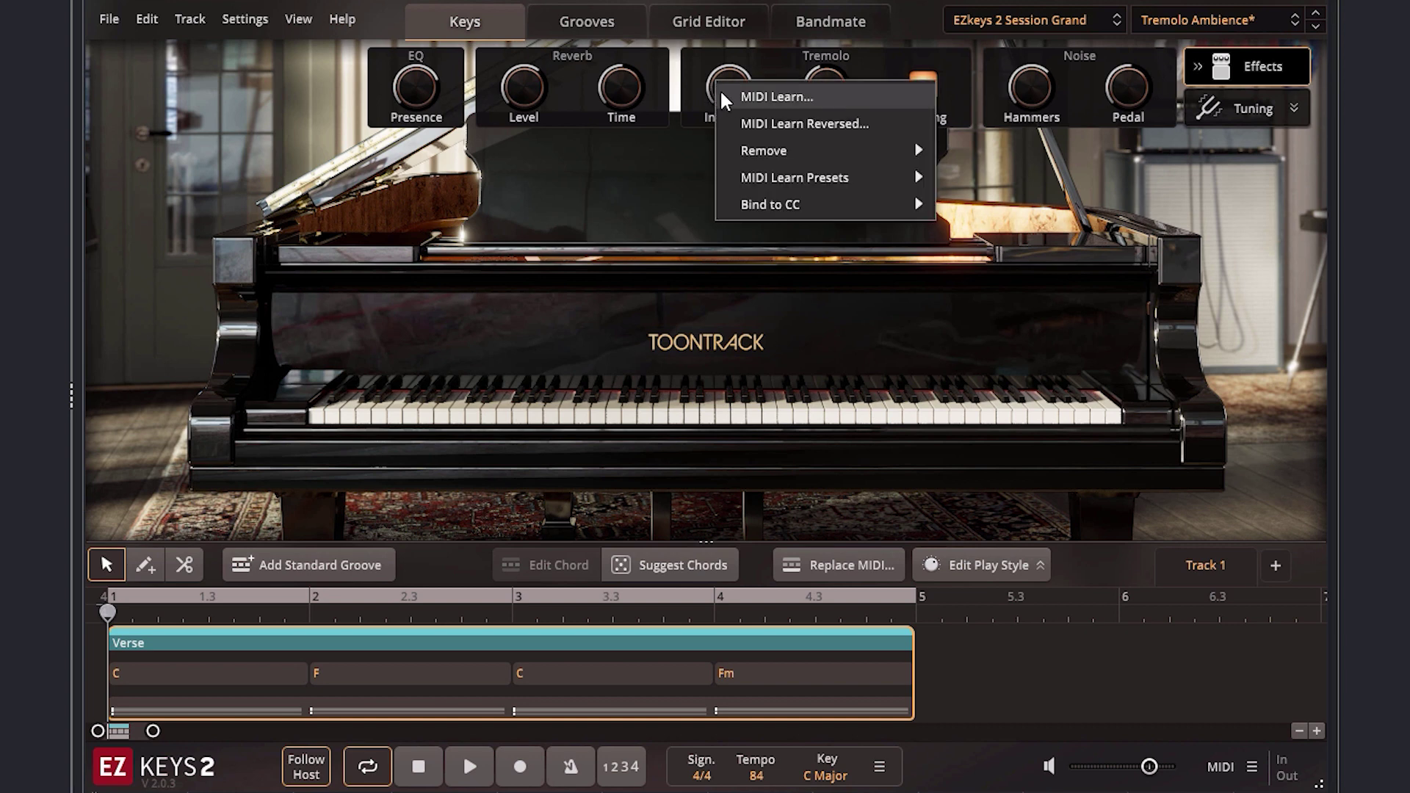
pyautogui.moveTo(767, 155)
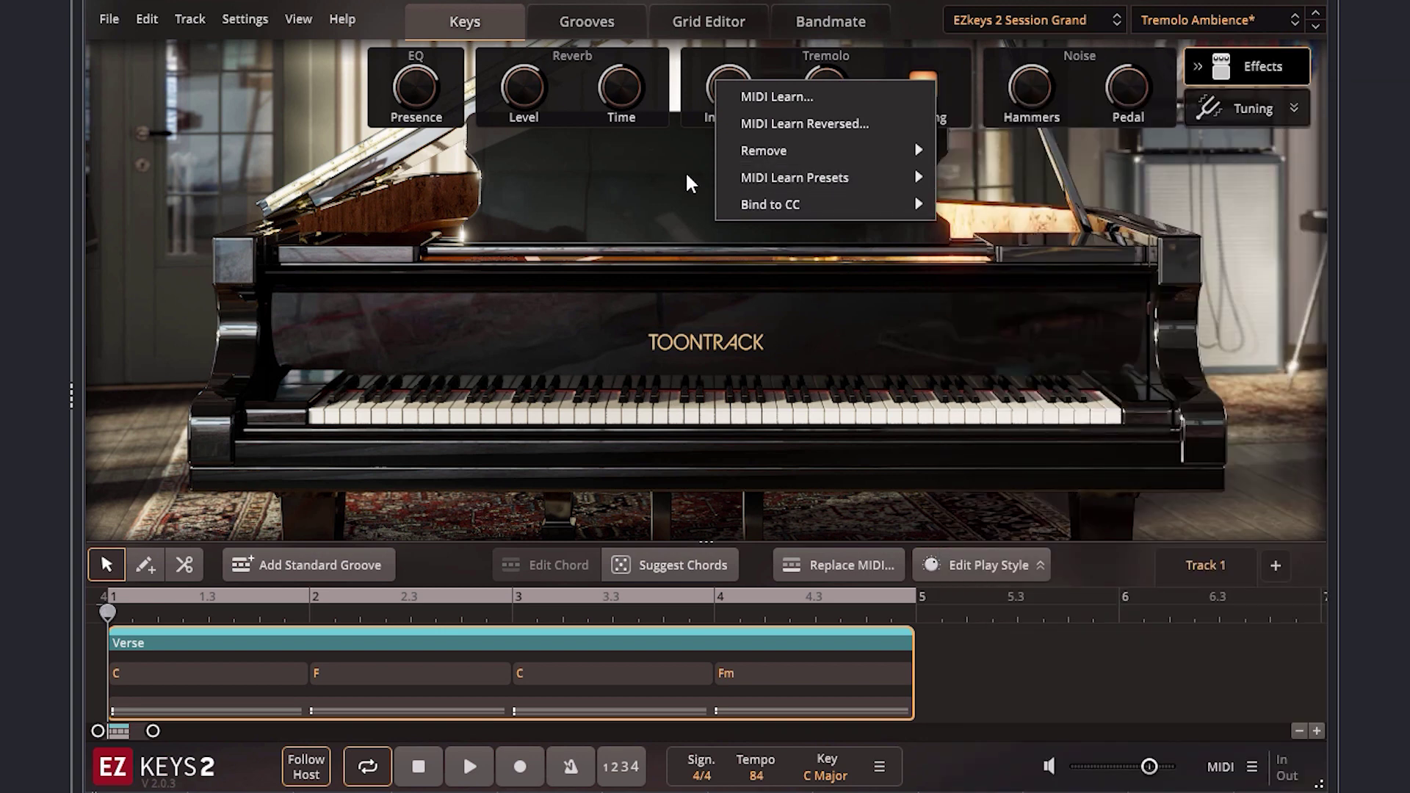
pyautogui.click(685, 170)
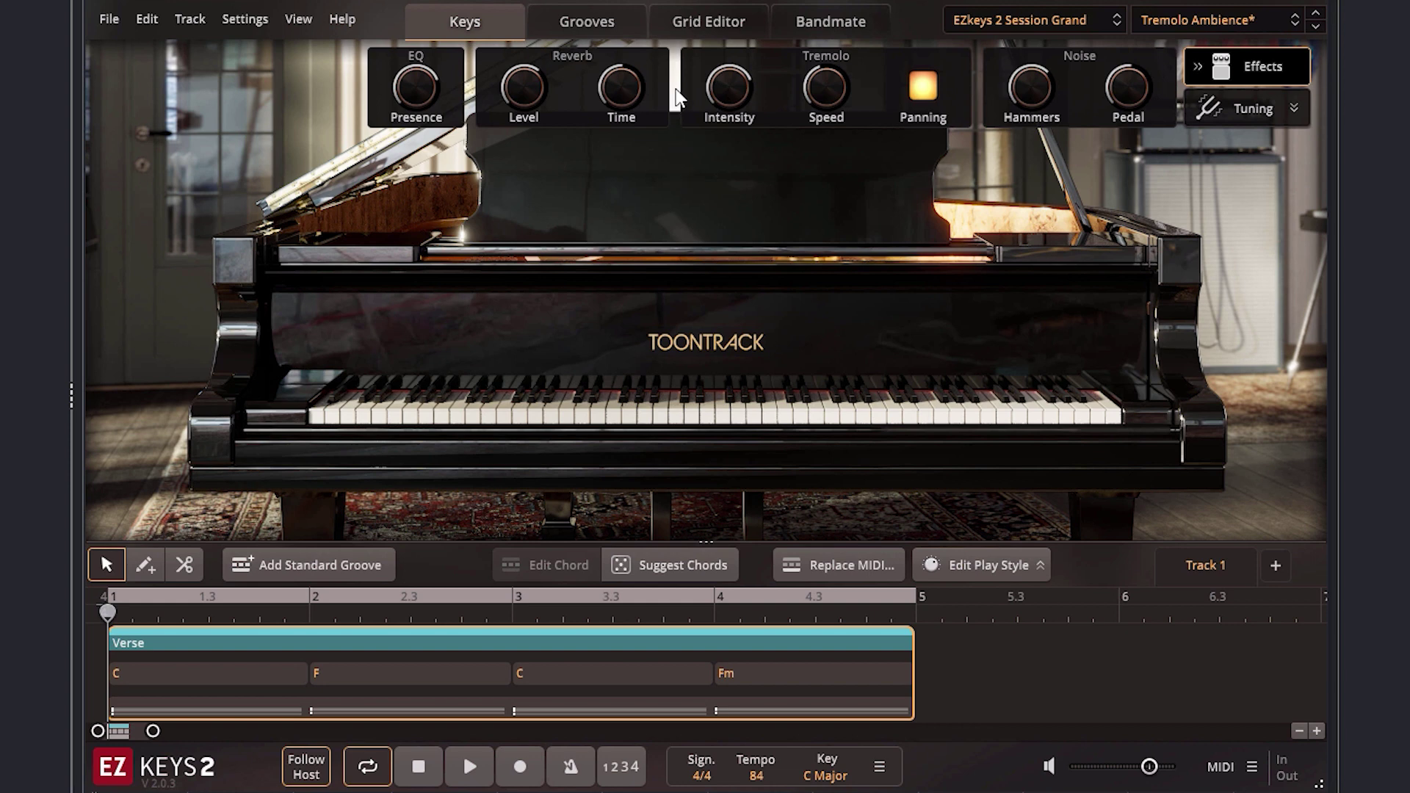
# - Open the Verse block in the Grid Editor and show its 4. Intensity (CC2) automation lane
pyautogui.click(714, 21)
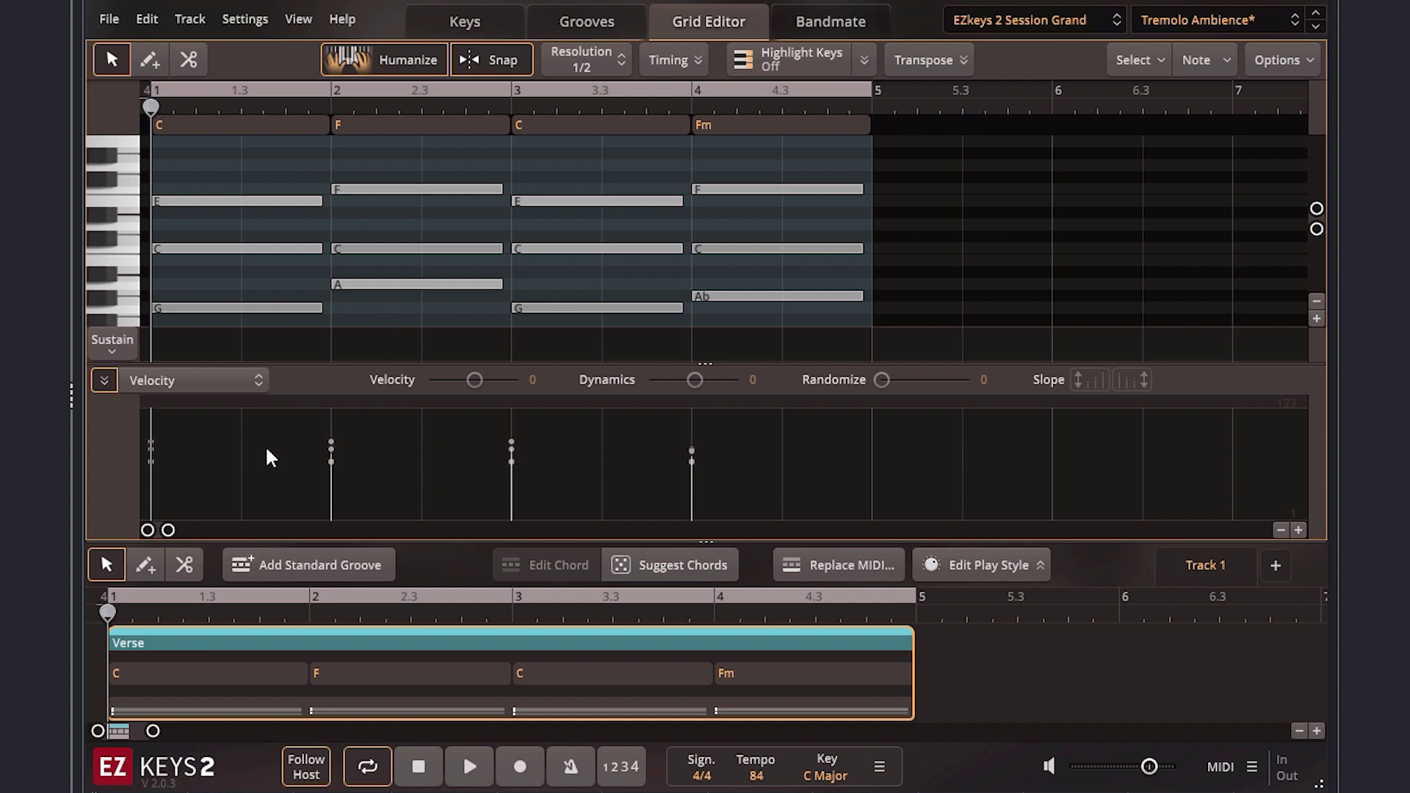
pyautogui.click(180, 382)
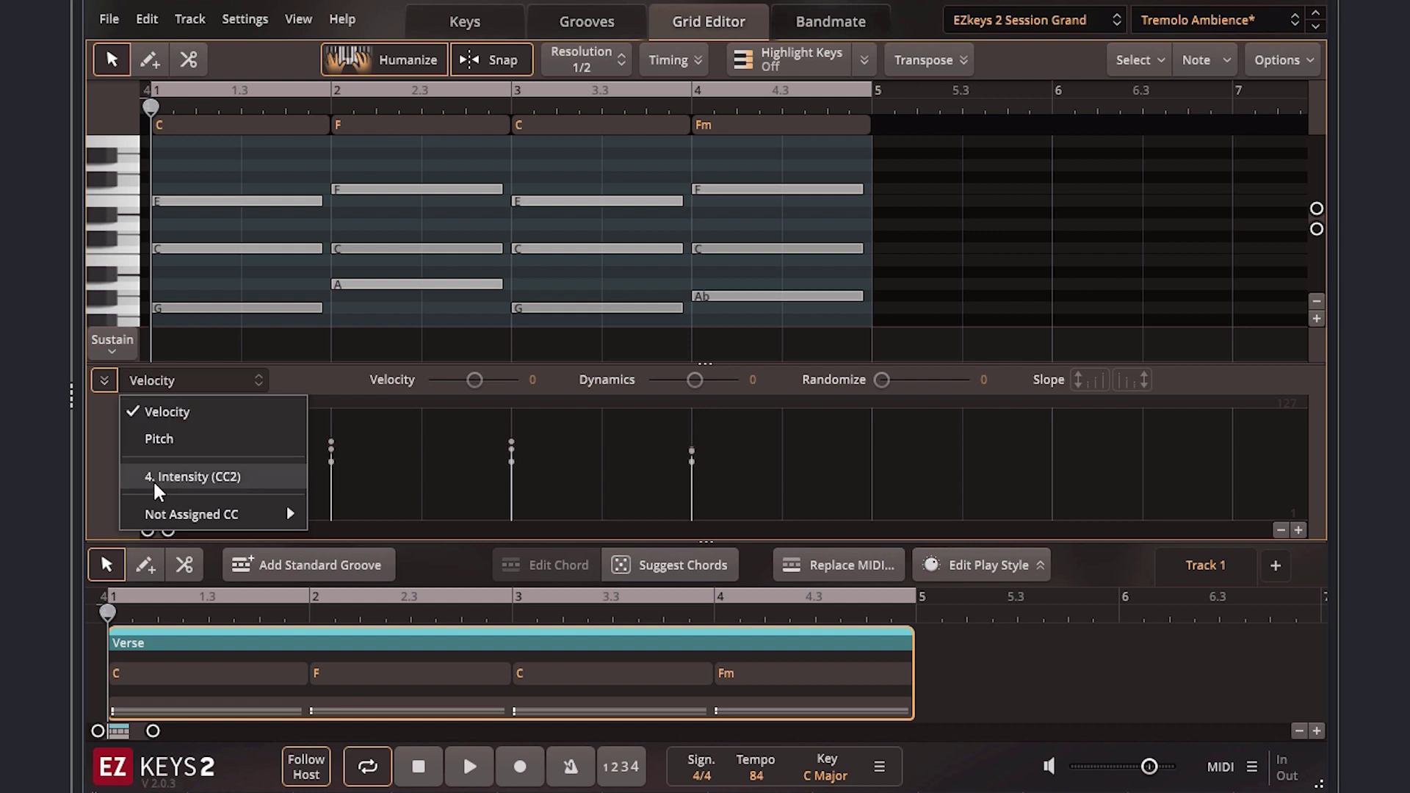
pyautogui.click(224, 485)
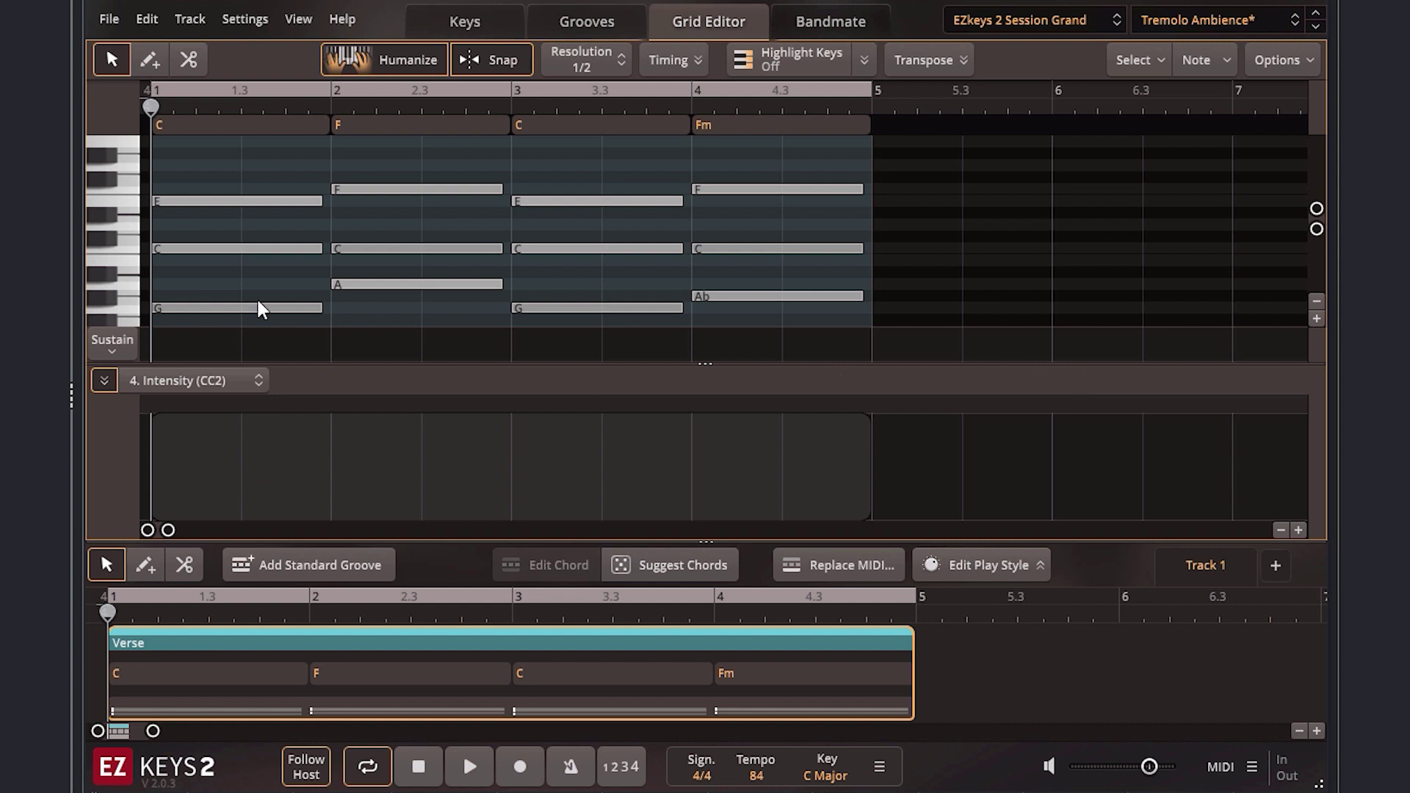
# - Draw a zigzag Intensity (CC2) curve over bars 1 to 4, low at each bar start and the end, peaking at every half bar
pyautogui.click(151, 60)
pyautogui.click(205, 171)
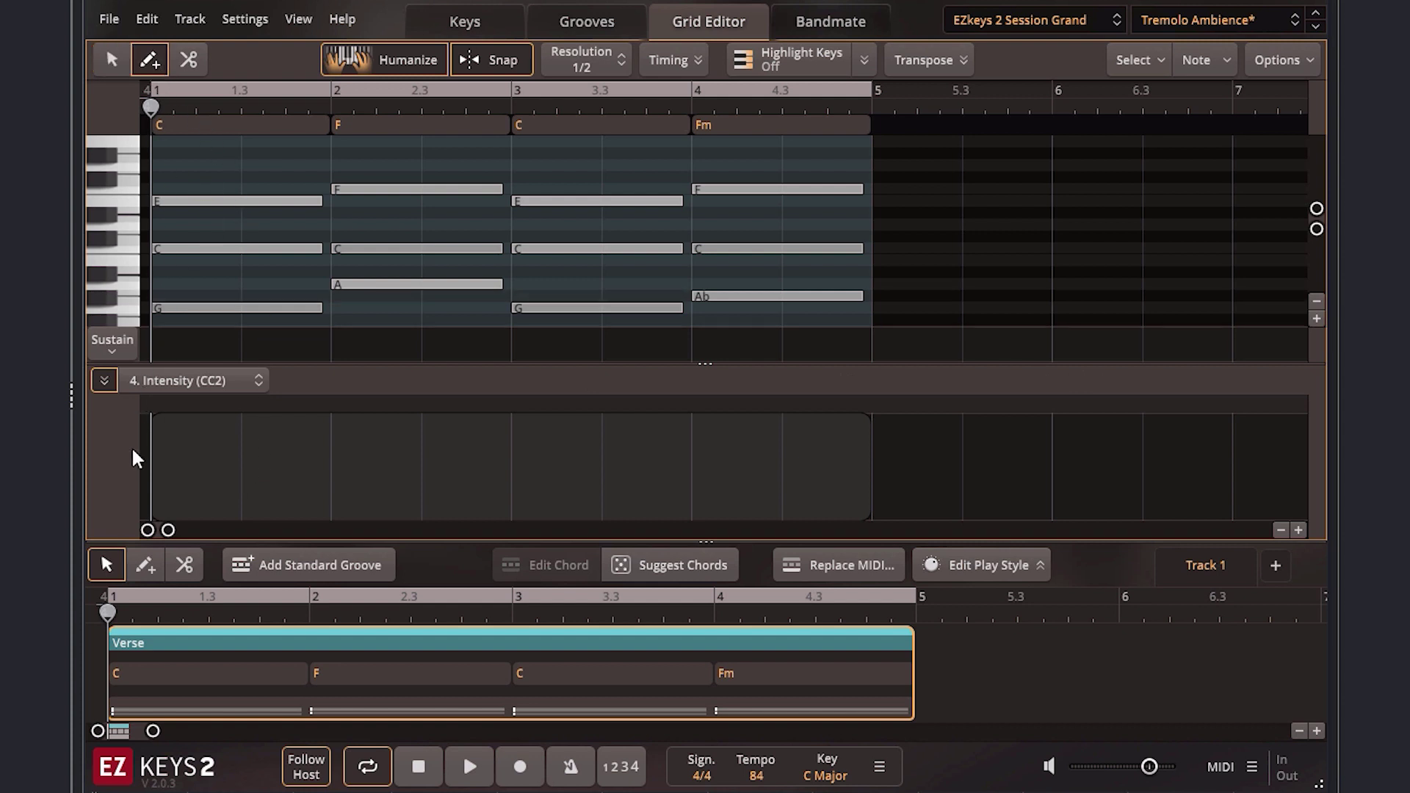
pyautogui.click(151, 513)
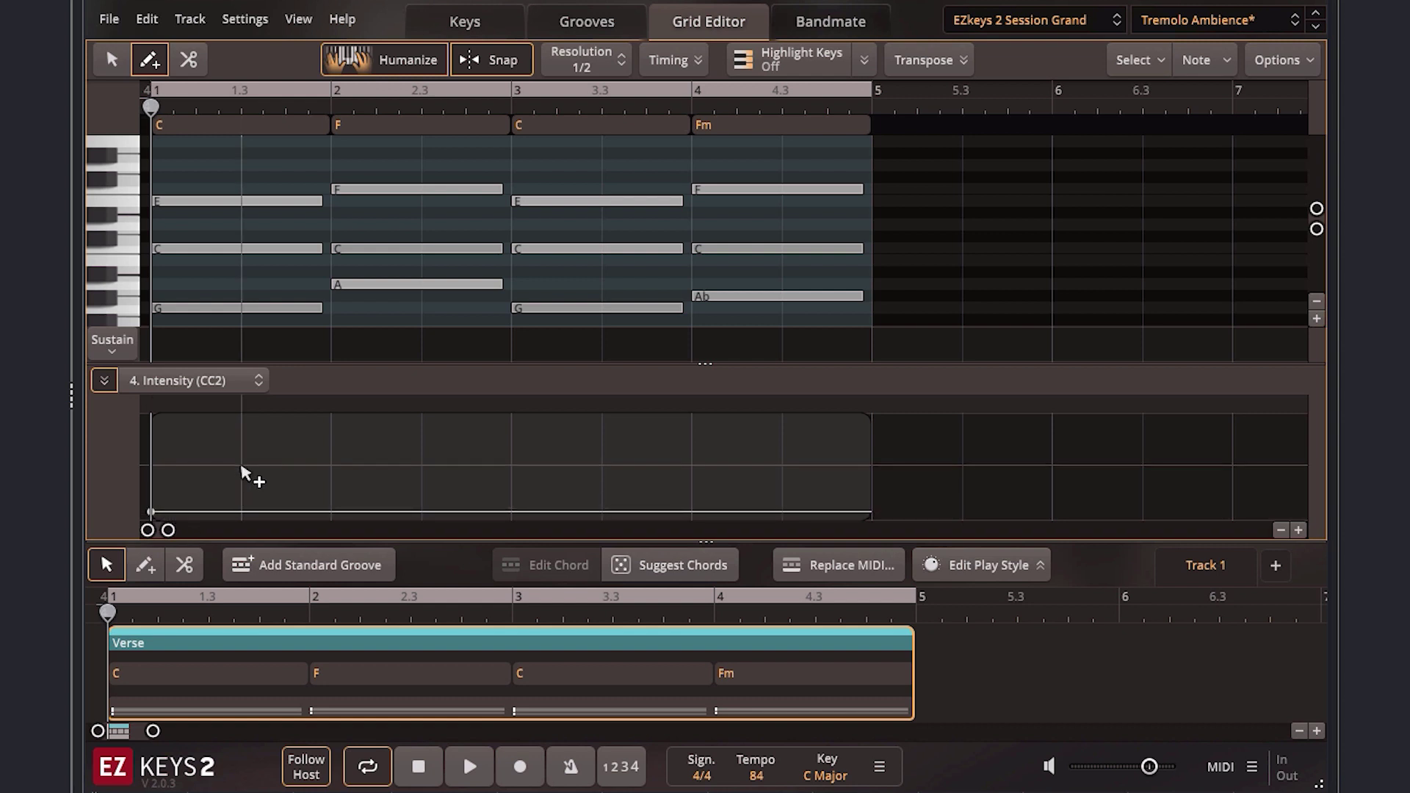
pyautogui.click(242, 433)
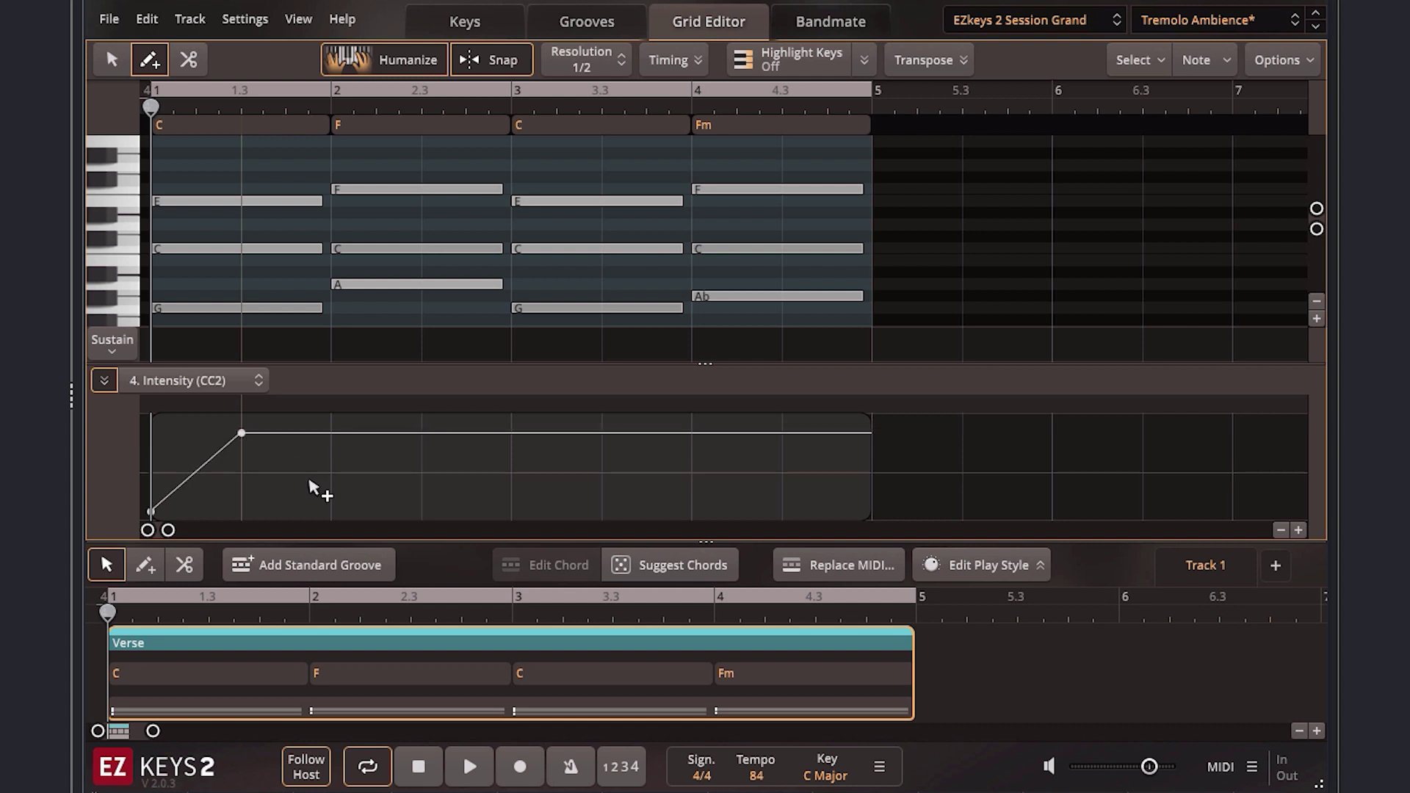
pyautogui.click(332, 513)
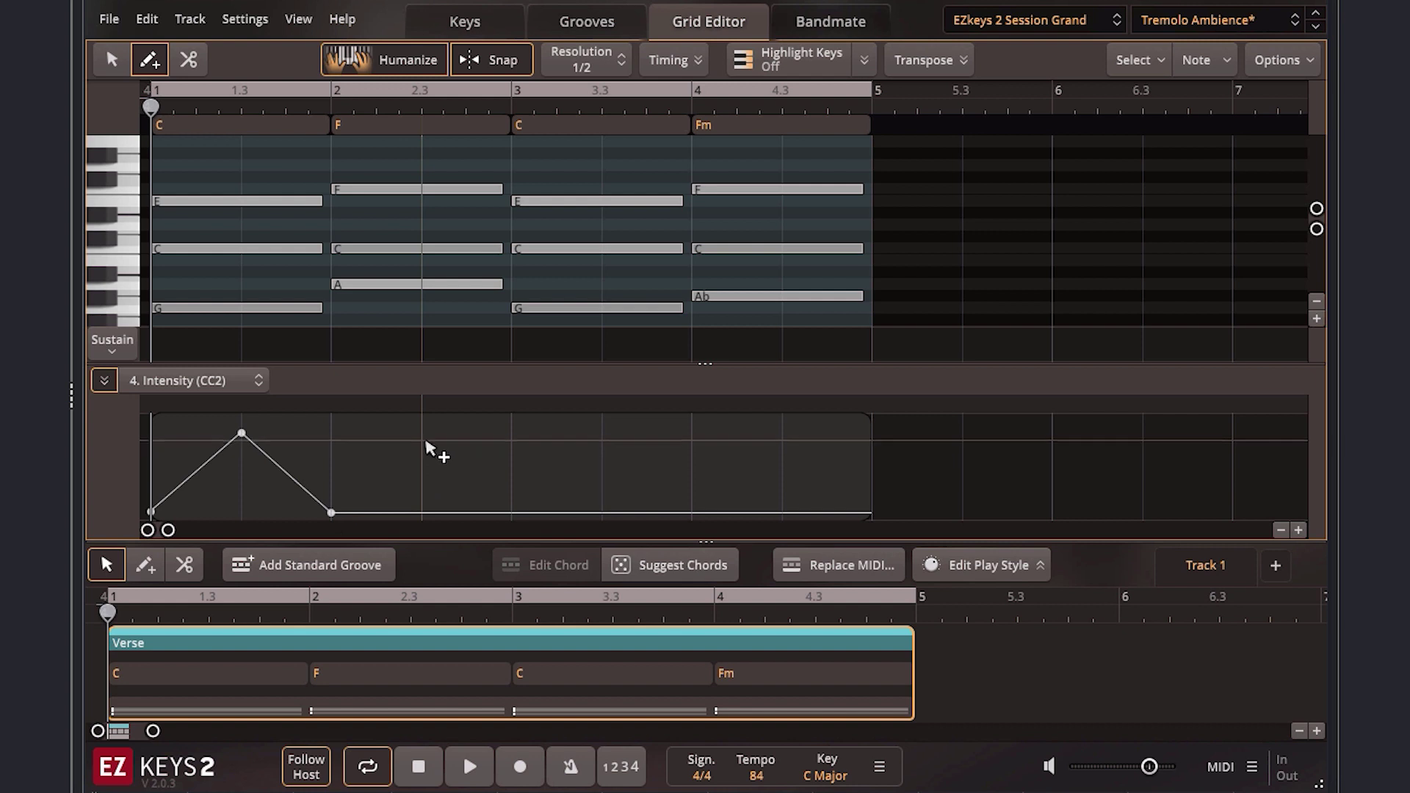
pyautogui.moveTo(425, 441); pyautogui.dragTo(421, 431)
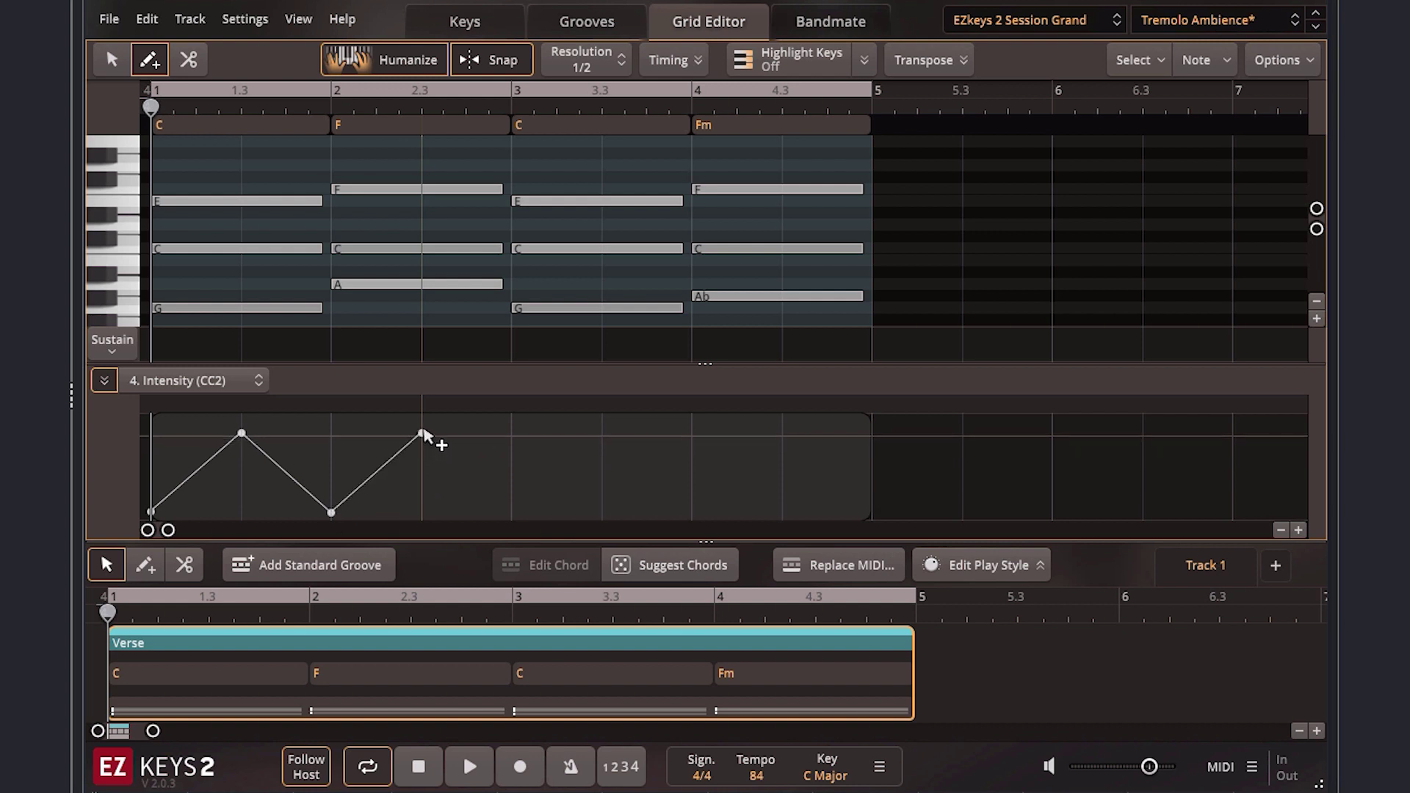
pyautogui.click(512, 512)
pyautogui.click(603, 432)
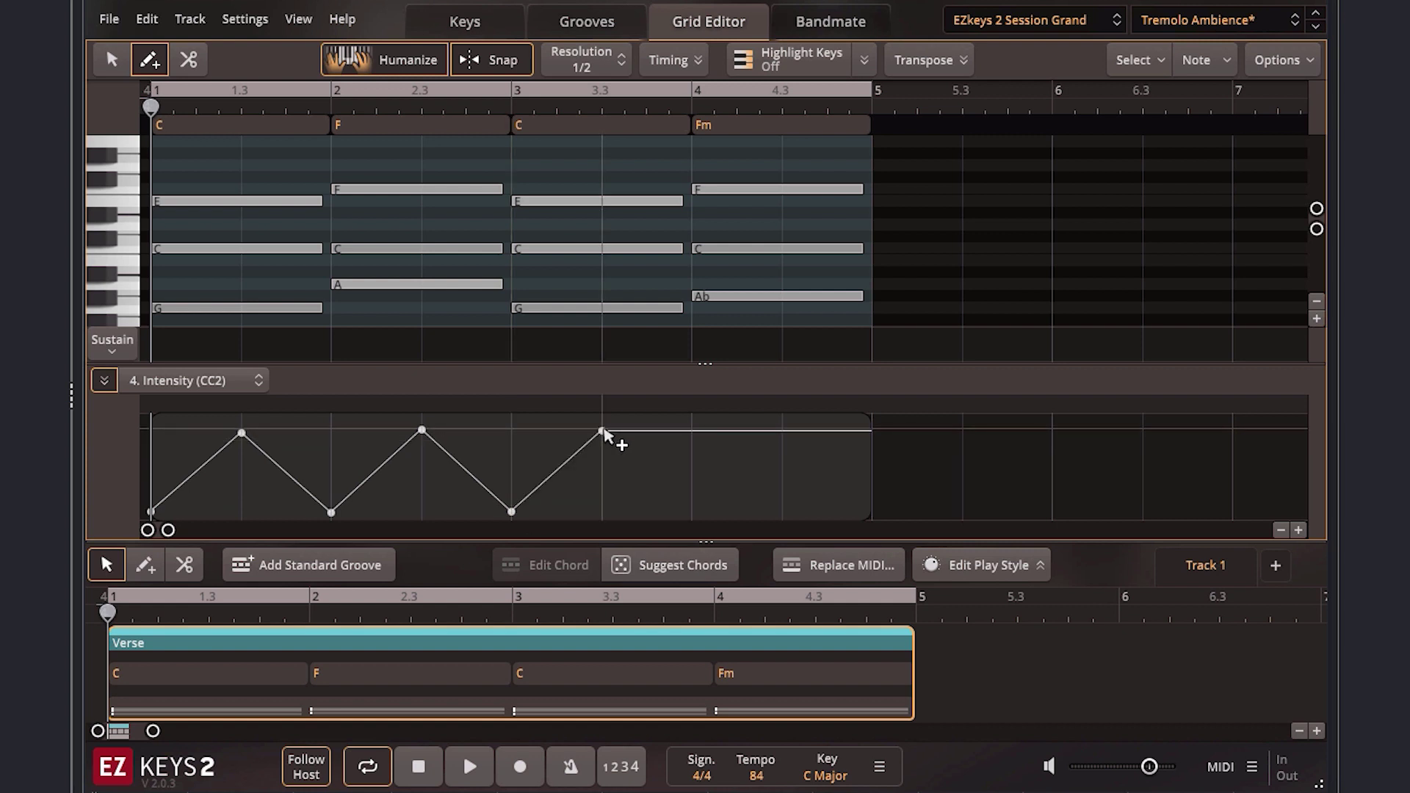
pyautogui.click(692, 511)
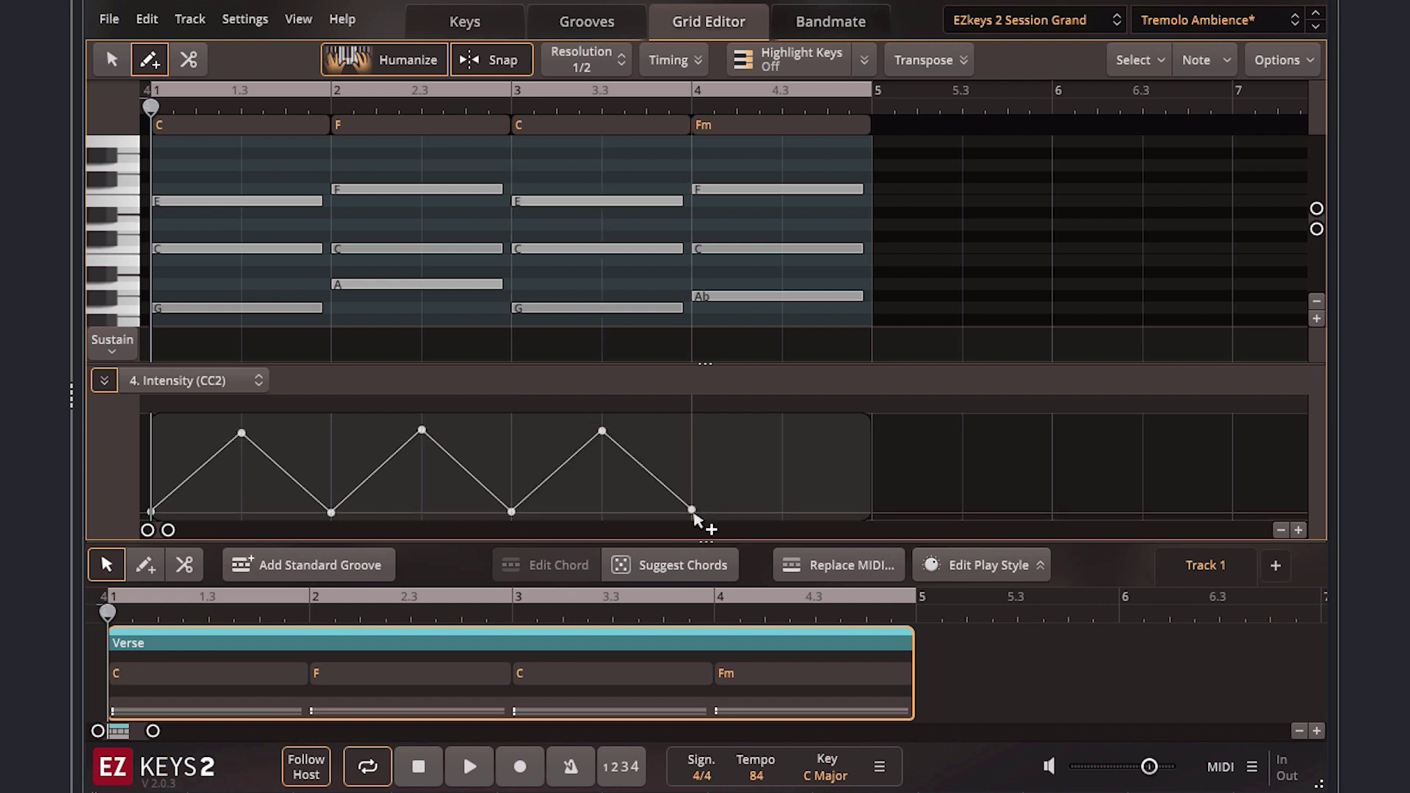
pyautogui.click(783, 434)
pyautogui.click(872, 512)
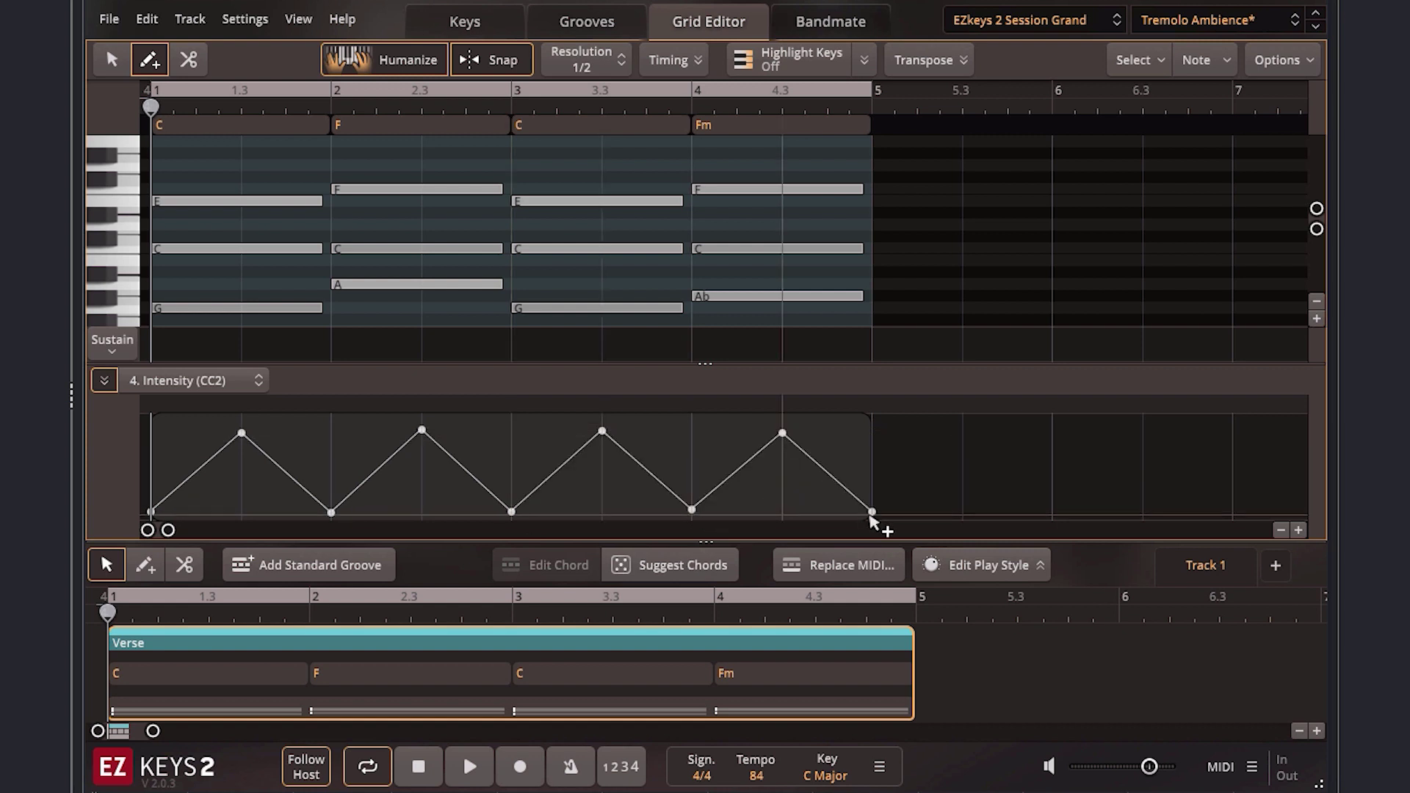
# - Play back the Verse block and watch the automated Intensity control in the Keys view
pyautogui.click(471, 767)
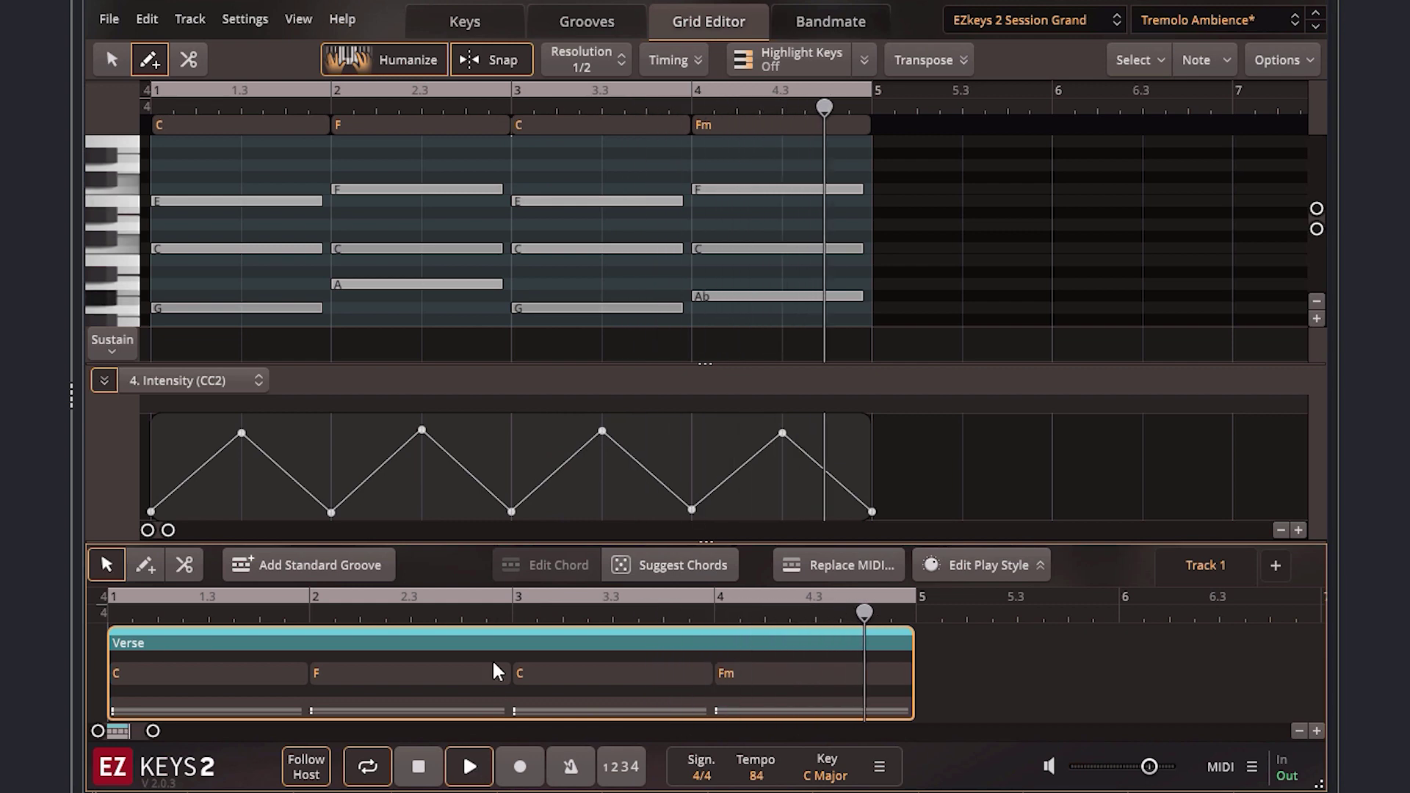
pyautogui.click(478, 25)
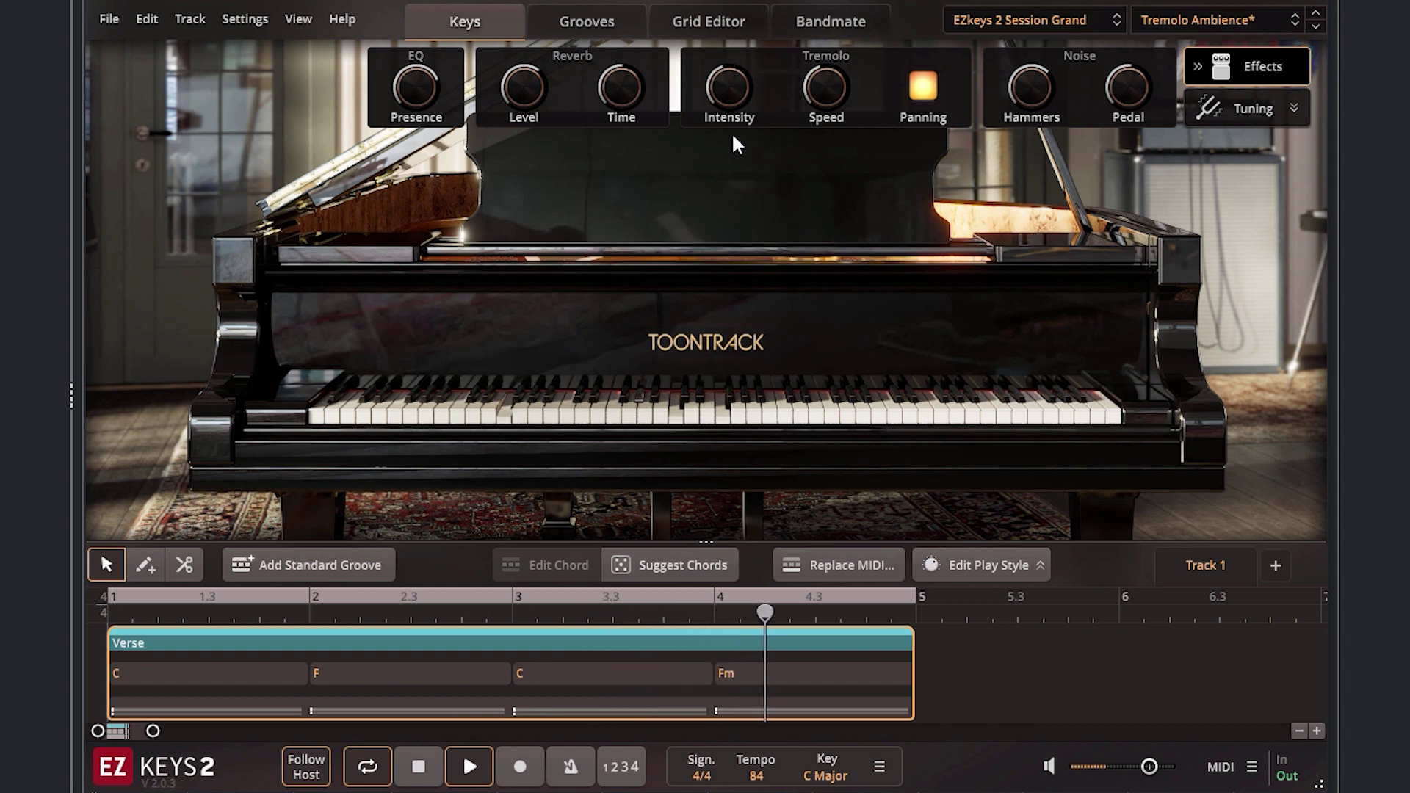
pyautogui.click(419, 767)
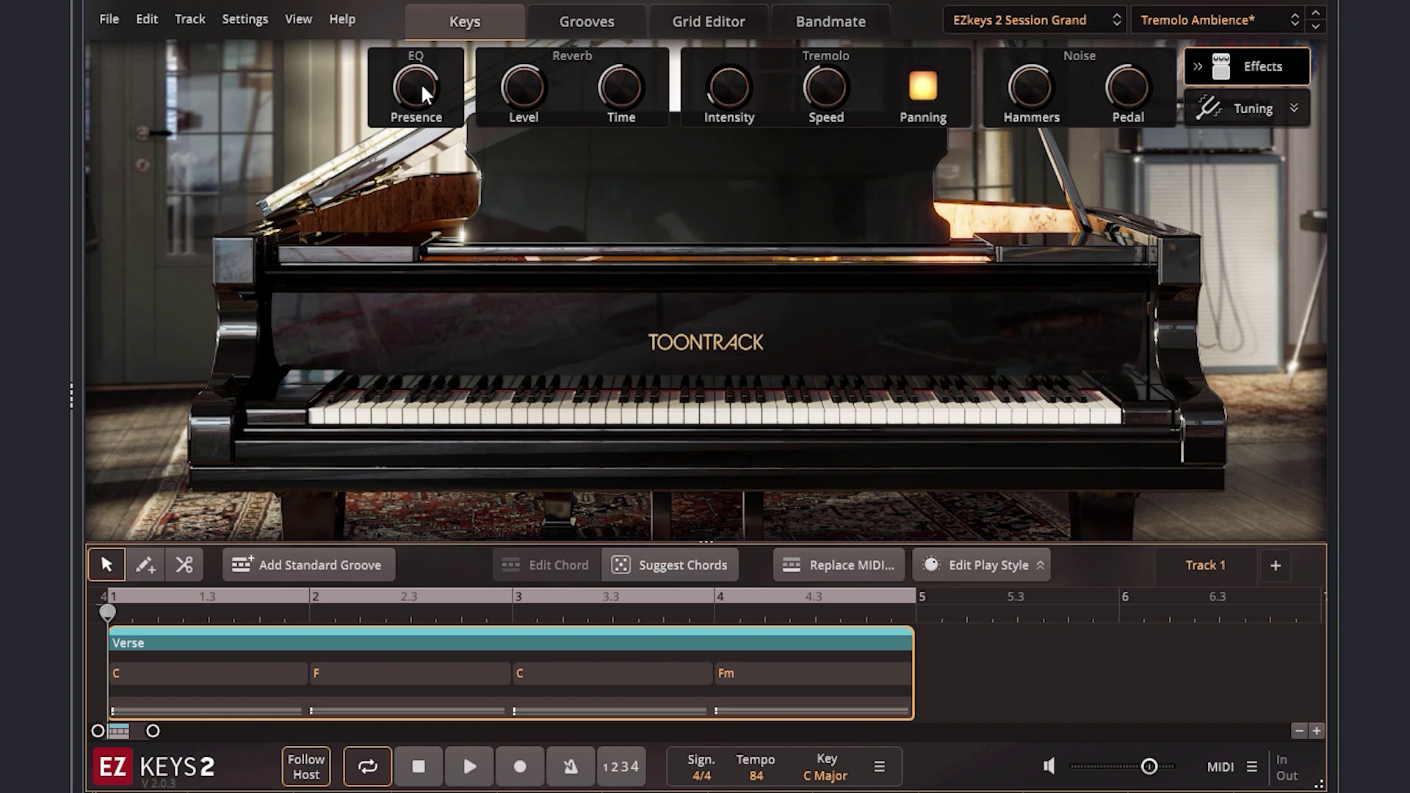
# - Try the EQ Presence control and switch the preset to the Glory pad
pyautogui.moveTo(420, 83); pyautogui.dragTo(424, 123)
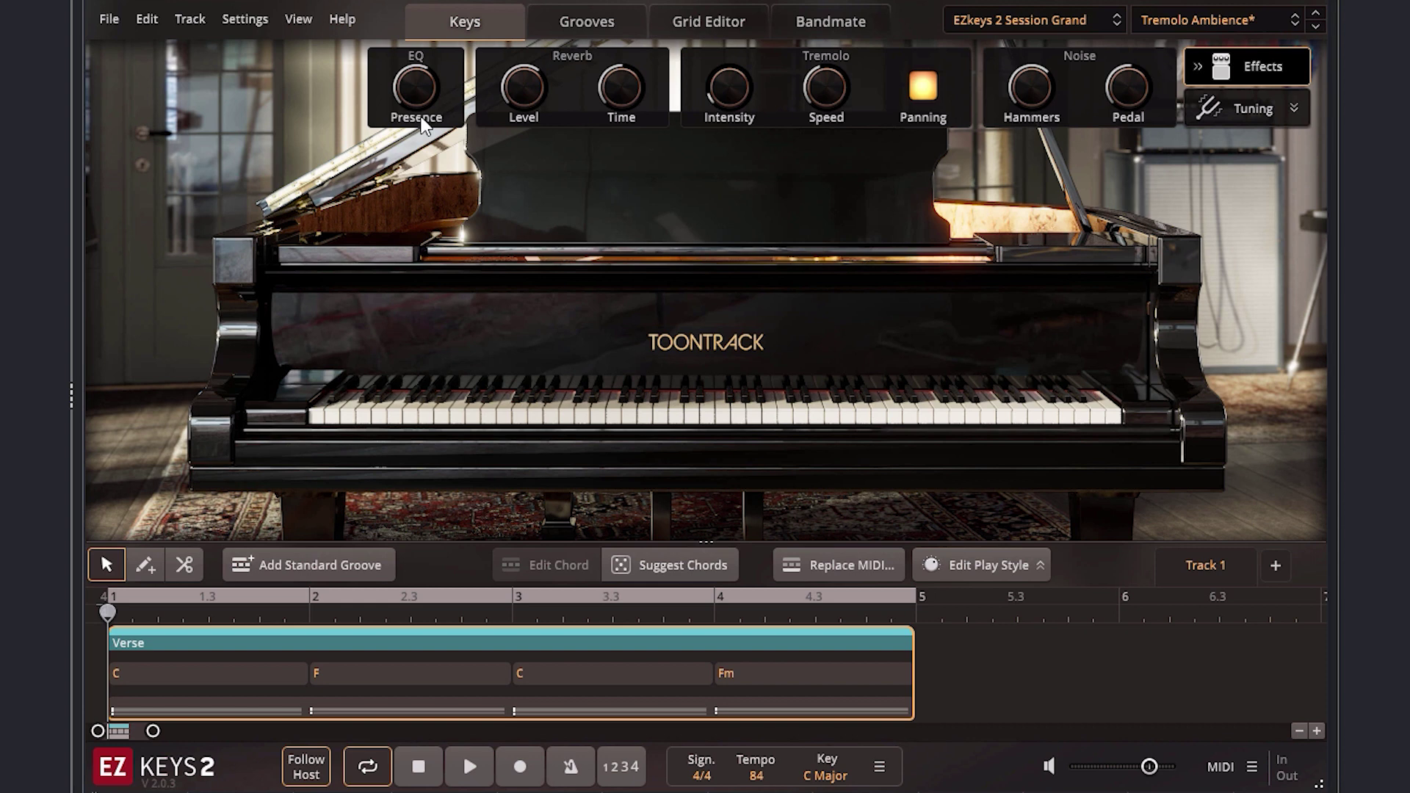
pyautogui.click(1188, 21)
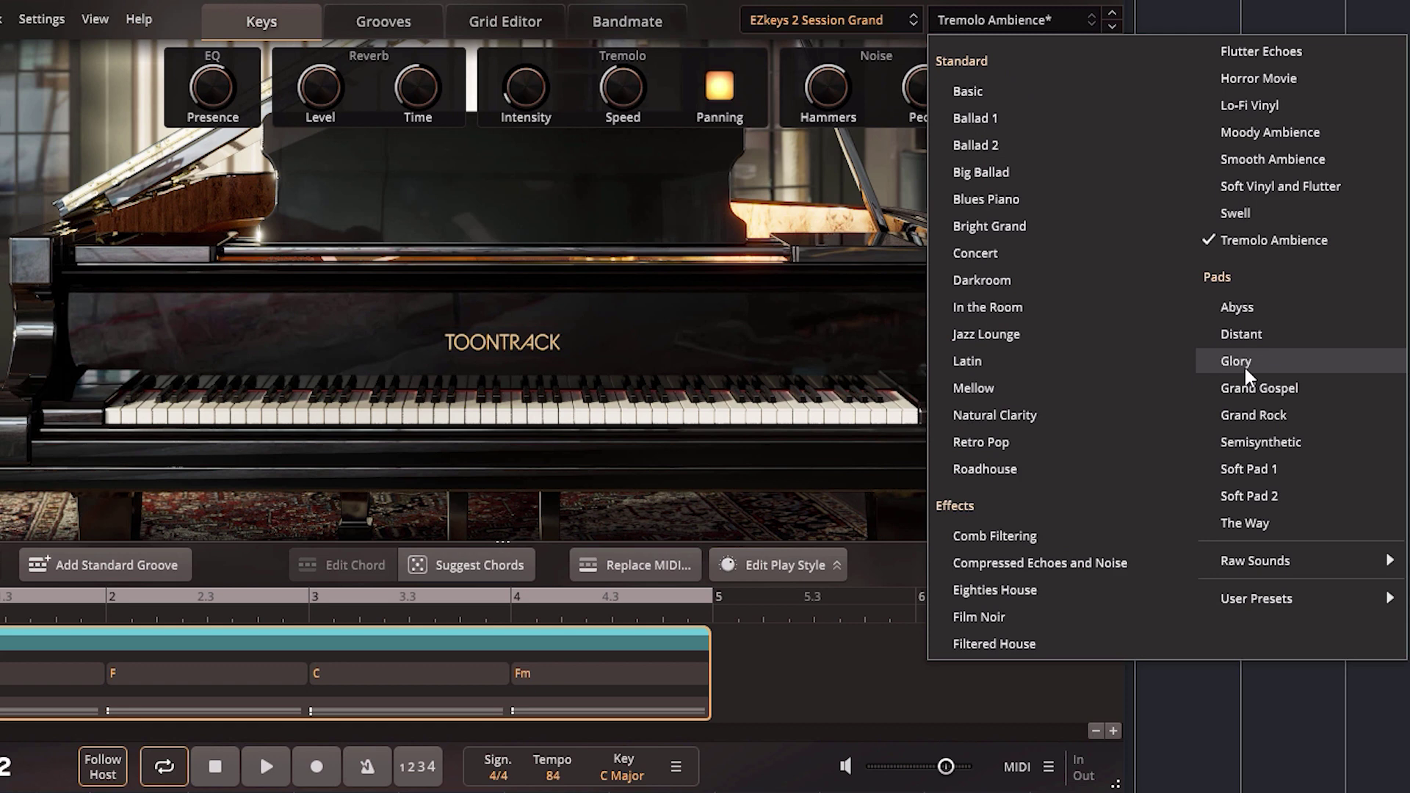
pyautogui.click(1407, 365)
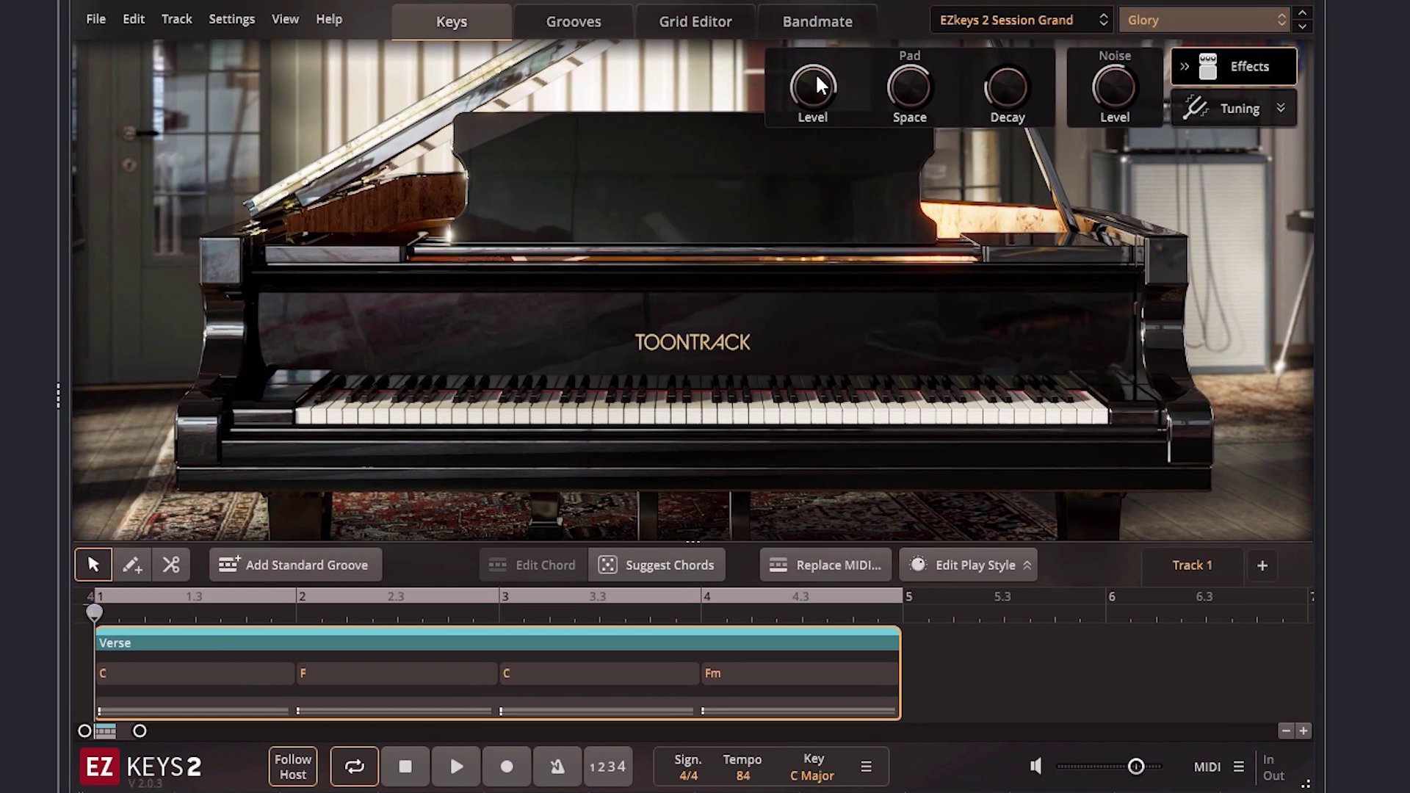
# - Adjust the Pad Level of the Glory preset
pyautogui.moveTo(815, 72)
pyautogui.mouseDown()
pyautogui.moveTo(814, 222)
pyautogui.moveTo(814, 72)
pyautogui.mouseUp()
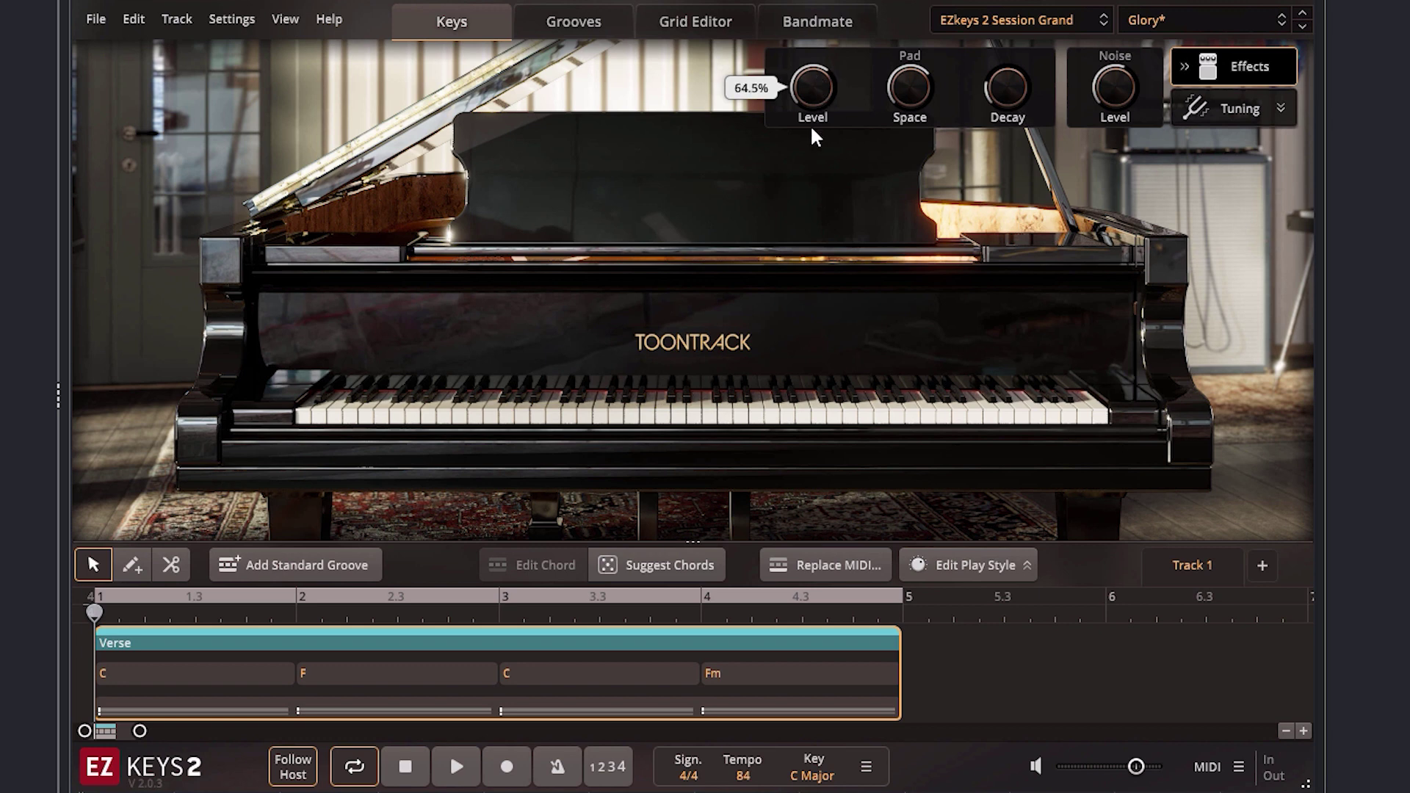
pyautogui.moveTo(813, 131)
pyautogui.mouseDown()
pyautogui.moveTo(814, 235)
pyautogui.moveTo(814, 116)
pyautogui.mouseUp()
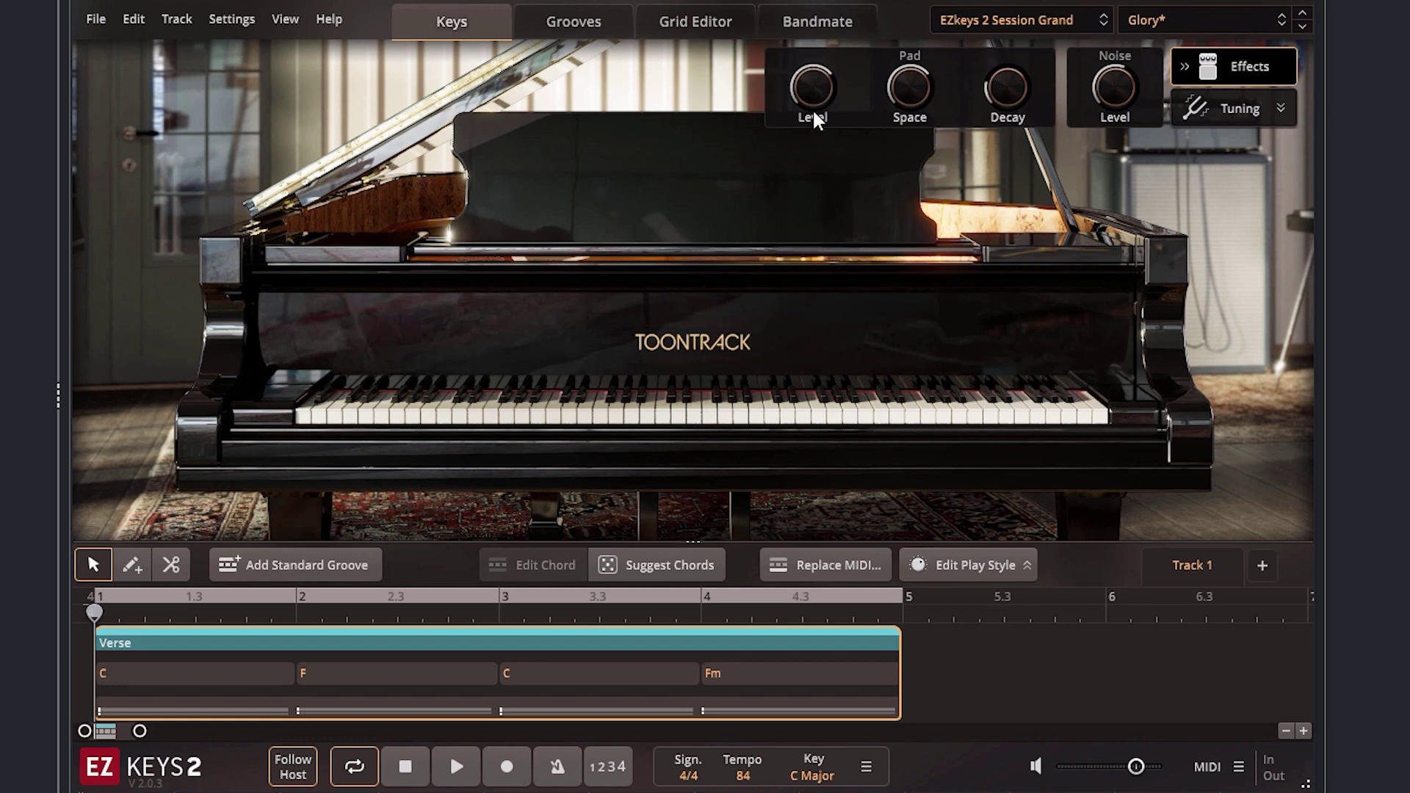